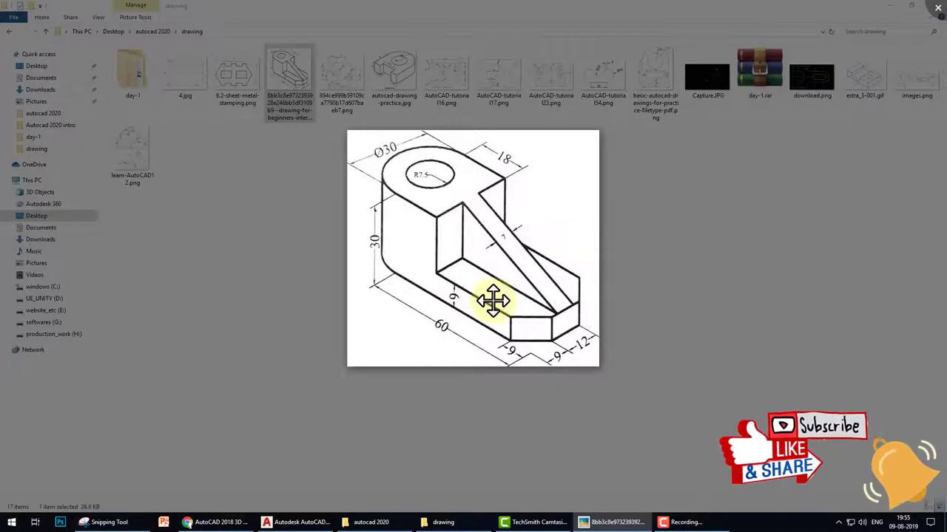
Zoom the bracket reference drawing in Photos to about 152% so its dimensions are legible.
scroll(493, 273, "up", 2)
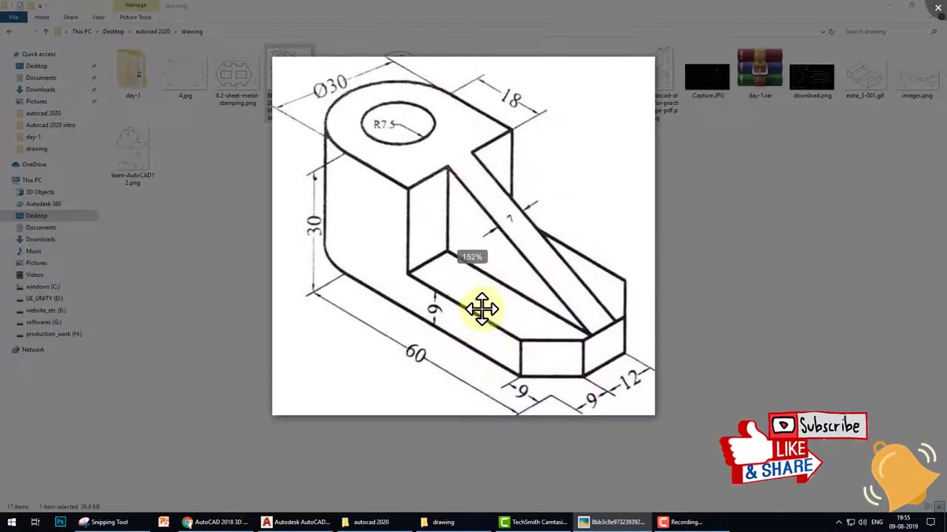
Switch to AutoCAD and zoom and pan the drawing view.
left_click(296, 522)
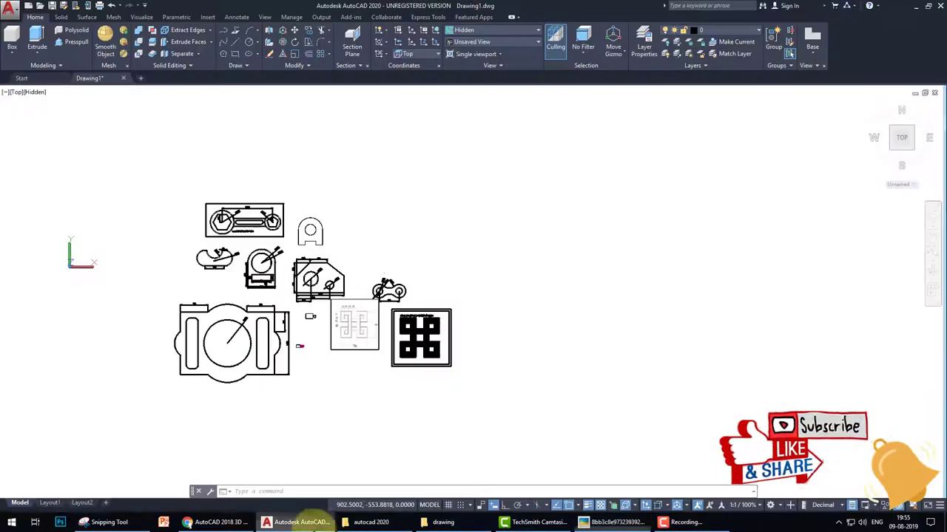
scroll(400, 283, "up", 2)
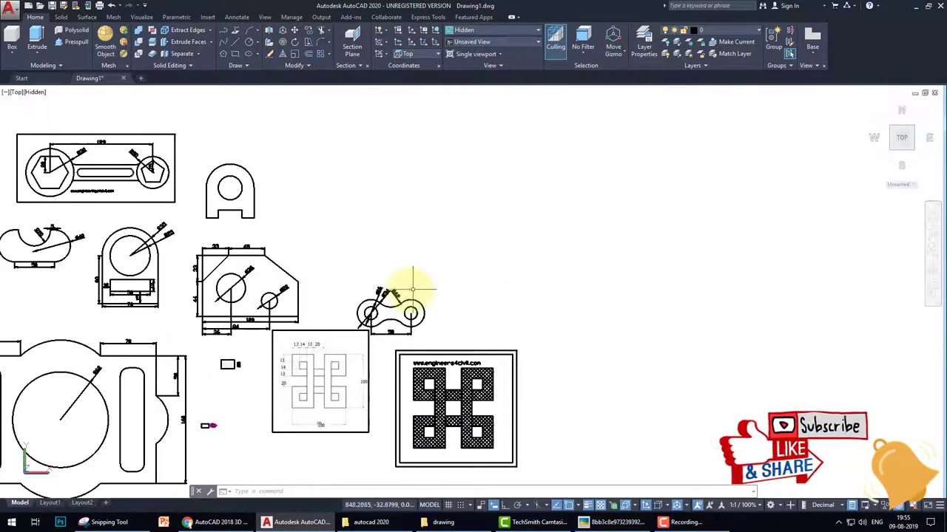
scroll(384, 278, "up", 2)
middle_click_drag(356, 260, 429, 286)
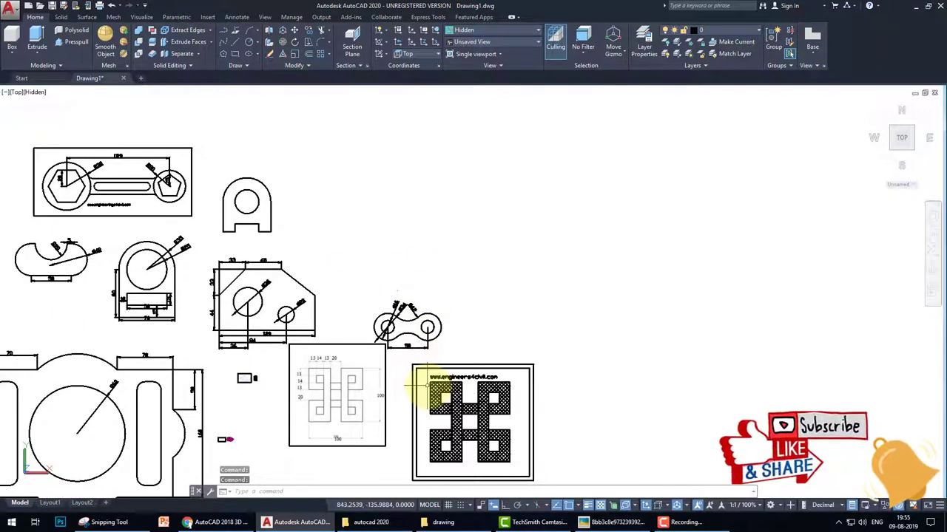
middle_click_drag(401, 317, 346, 319)
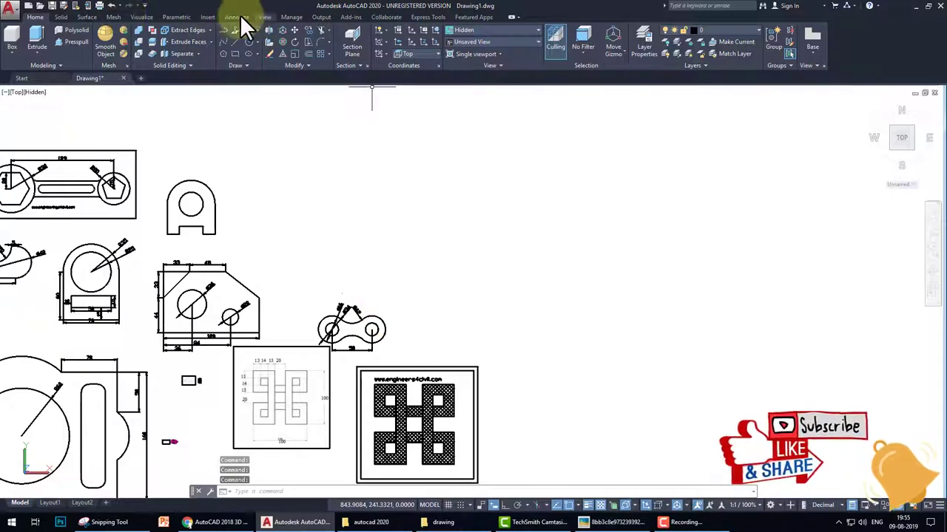
Launch Attach from the Insert ribbon and browse the day-1 folder's image thumbnails.
left_click(209, 17)
left_click(170, 38)
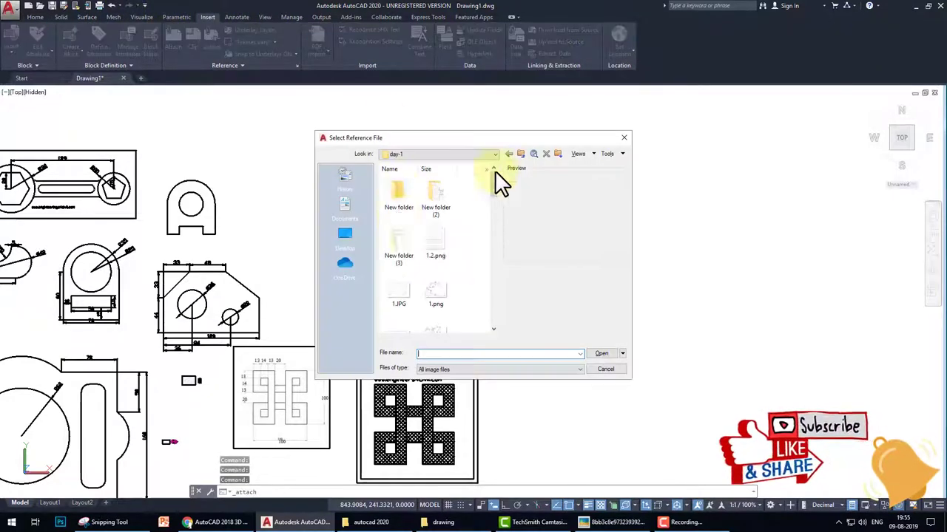
scroll(446, 278, "down", 2)
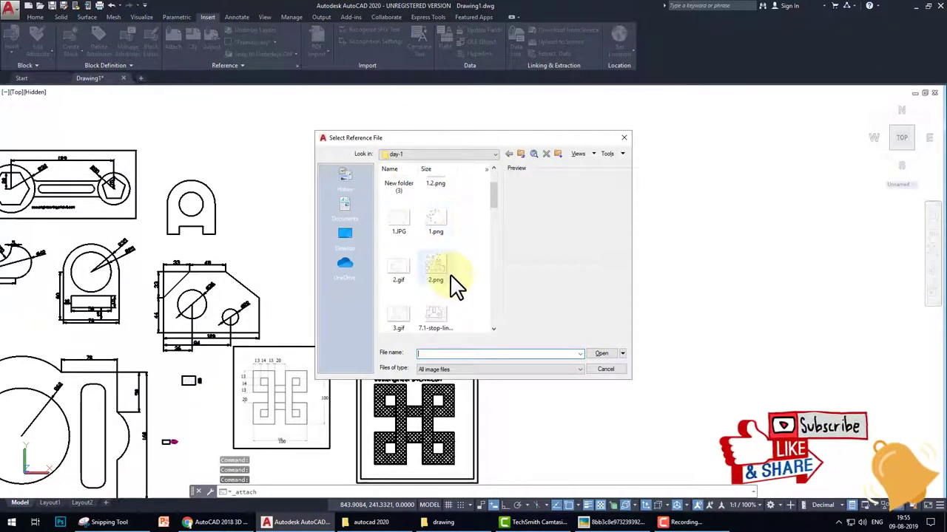
scroll(454, 281, "down", 5)
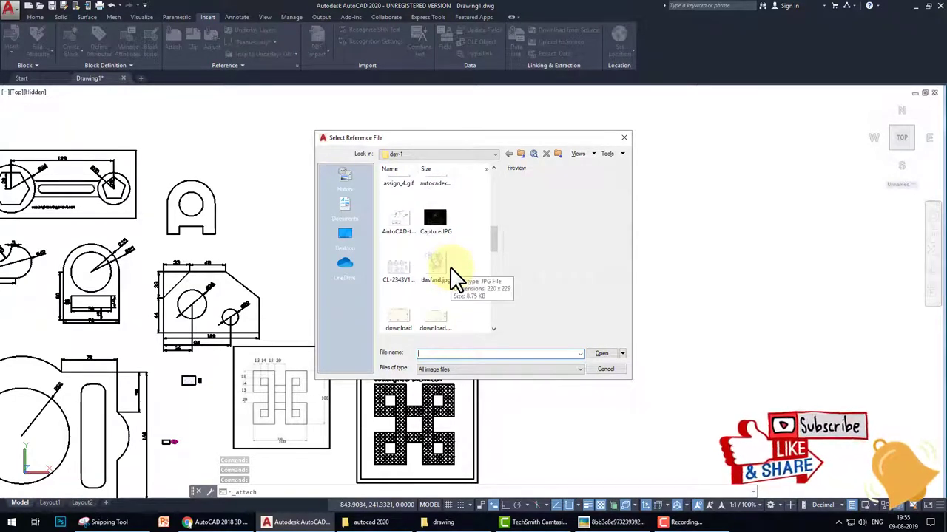
scroll(454, 279, "down", 5)
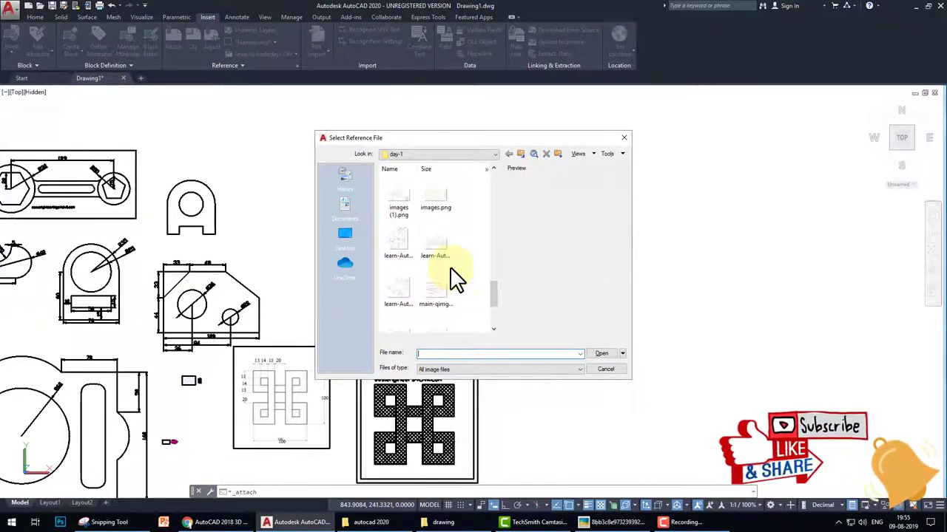
scroll(455, 280, "down", 2)
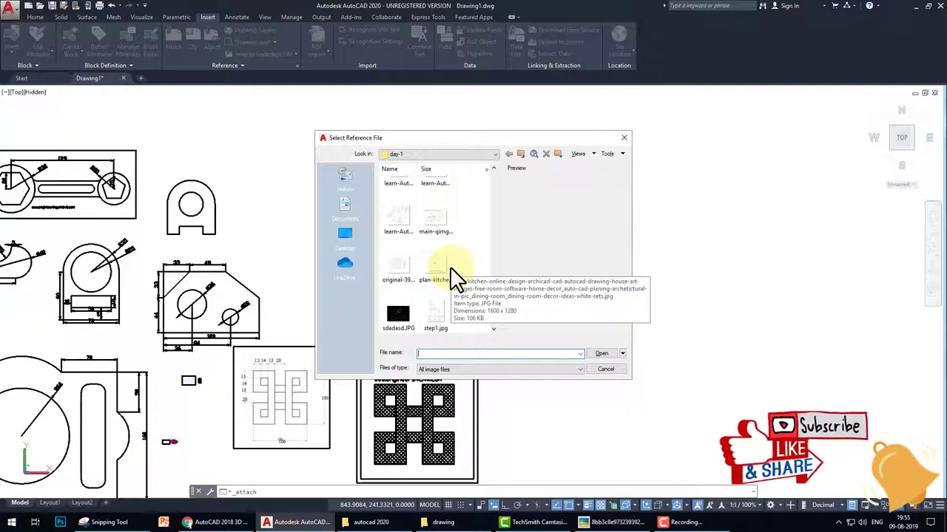
scroll(454, 279, "up", 12)
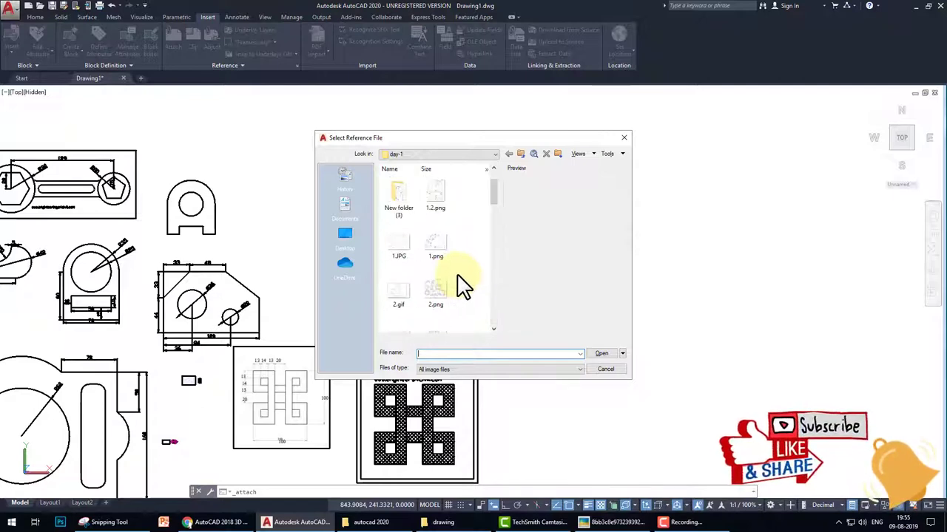
scroll(464, 280, "down", 2)
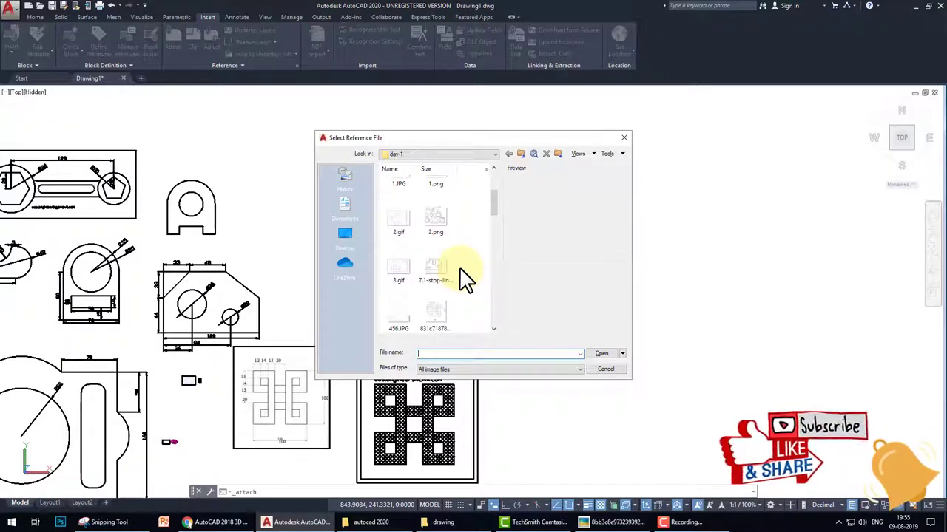
scroll(465, 280, "down", 2)
scroll(465, 279, "down", 2)
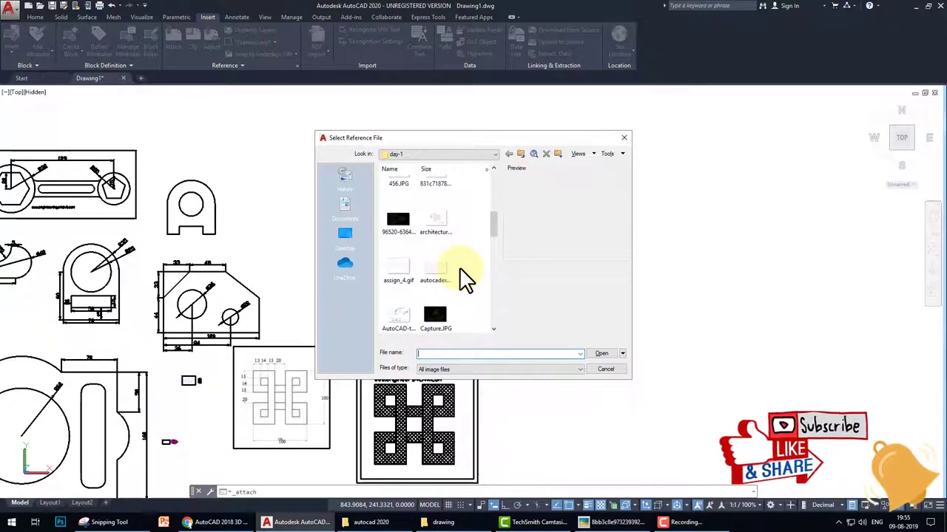
scroll(465, 280, "down", 3)
scroll(464, 279, "down", 3)
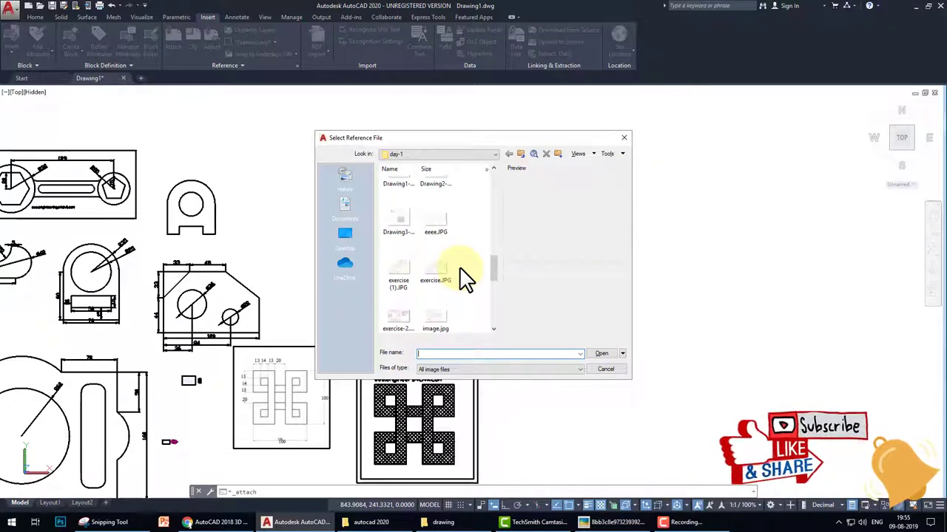
scroll(464, 279, "down", 3)
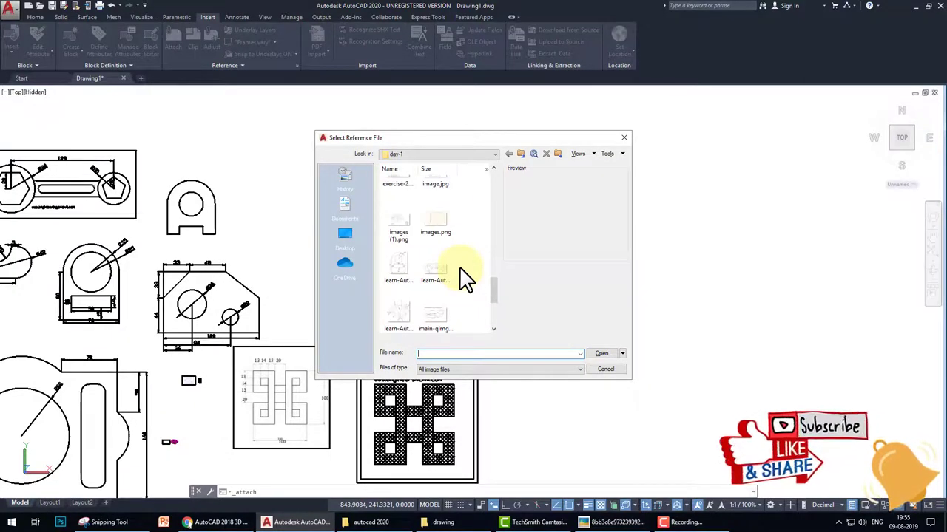
scroll(464, 280, "down", 3)
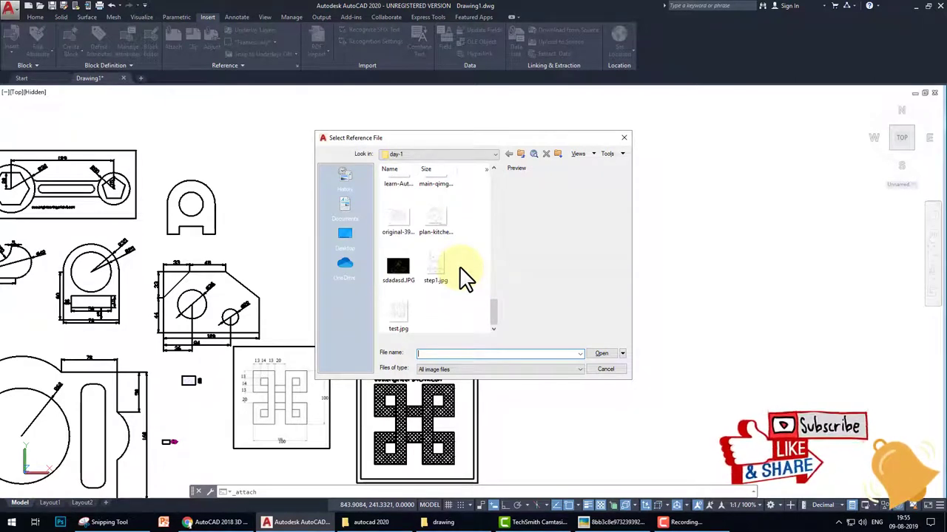
scroll(462, 278, "up", 1)
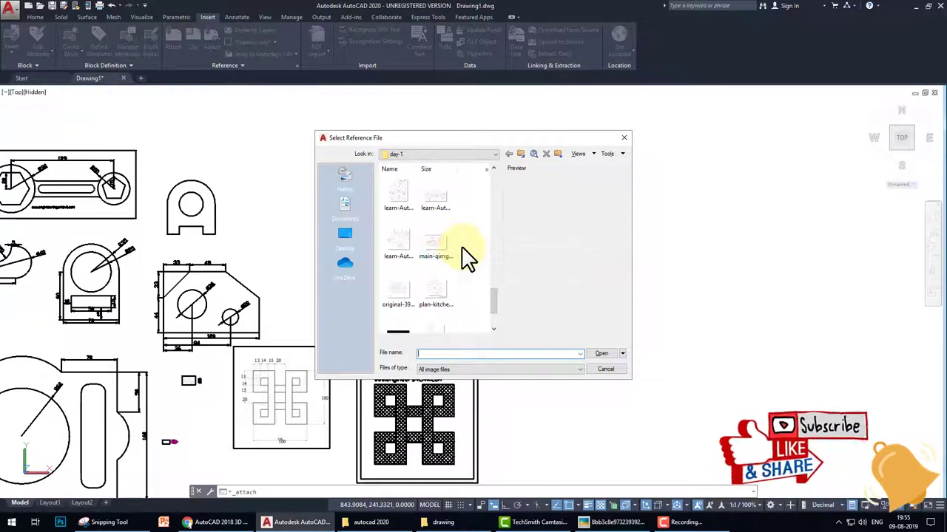
scroll(468, 256, "up", 3)
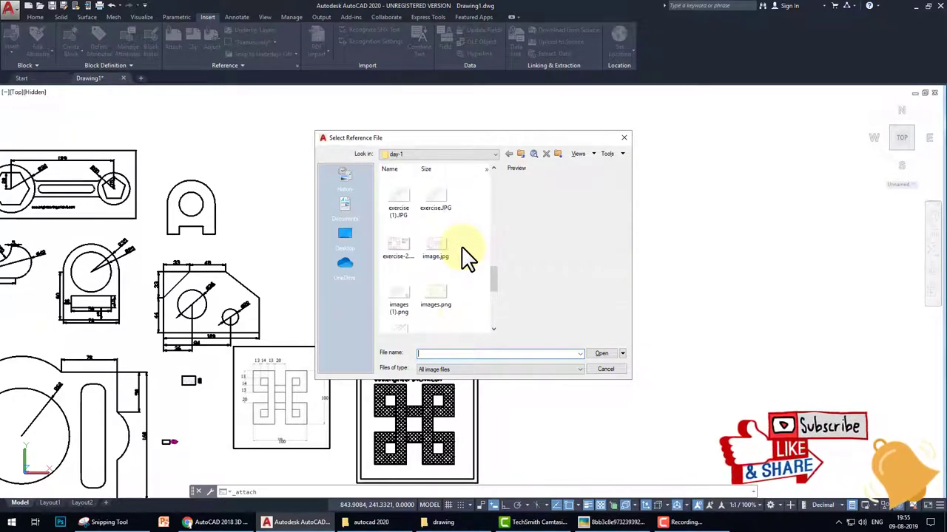
scroll(468, 257, "up", 1)
scroll(468, 256, "up", 4)
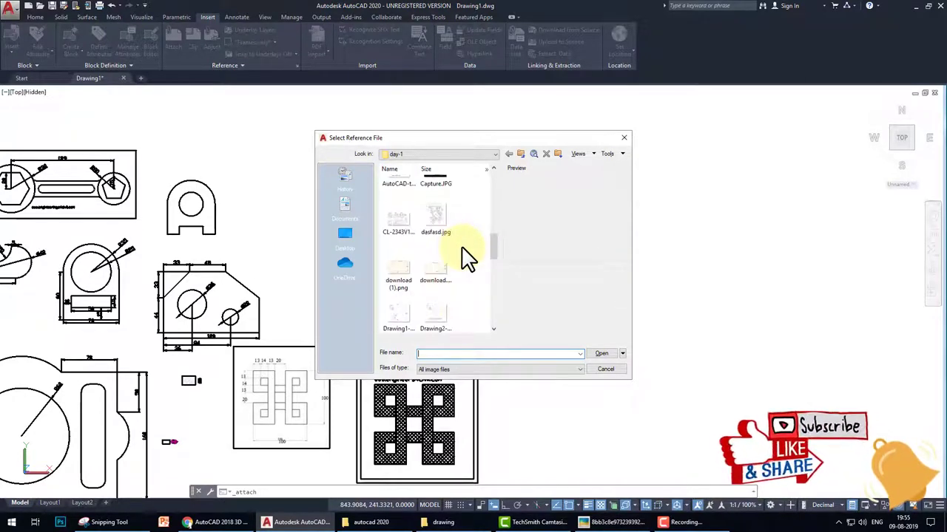
scroll(468, 256, "up", 2)
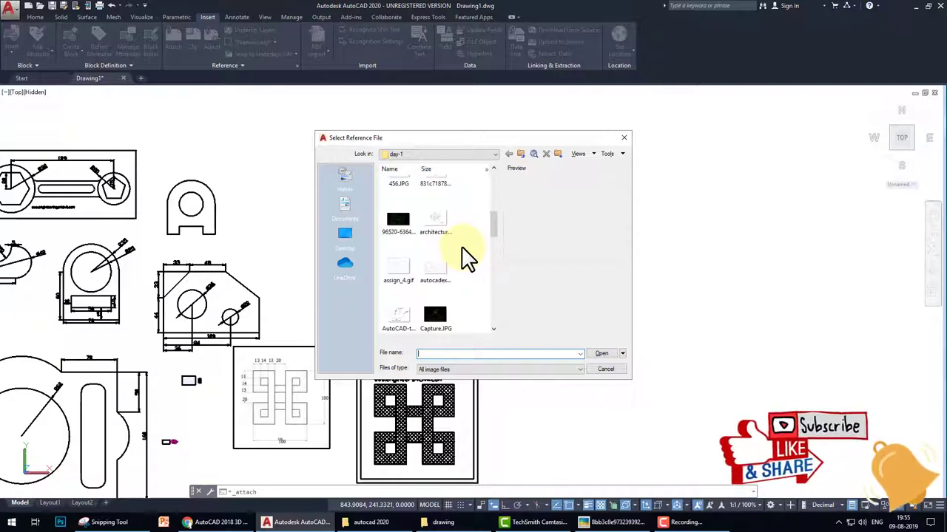
scroll(468, 257, "up", 3)
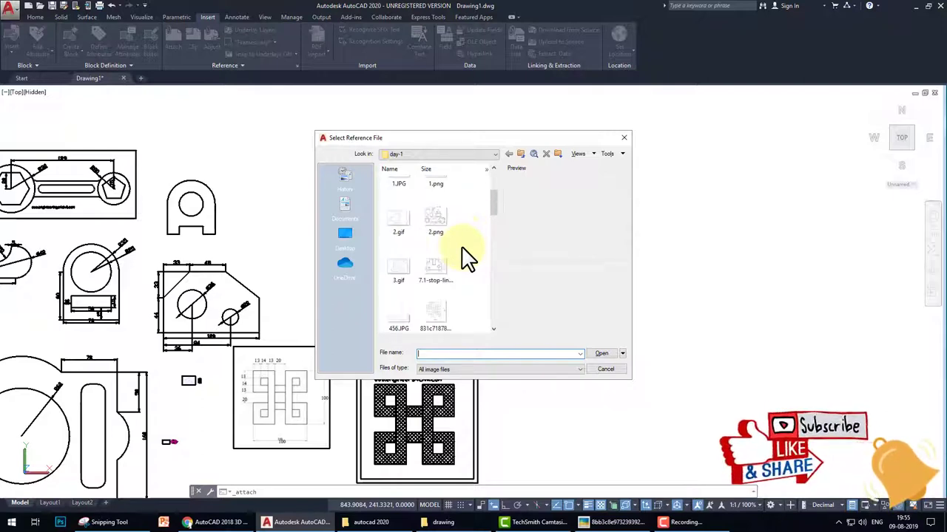
scroll(468, 256, "up", 2)
scroll(469, 257, "up", 1)
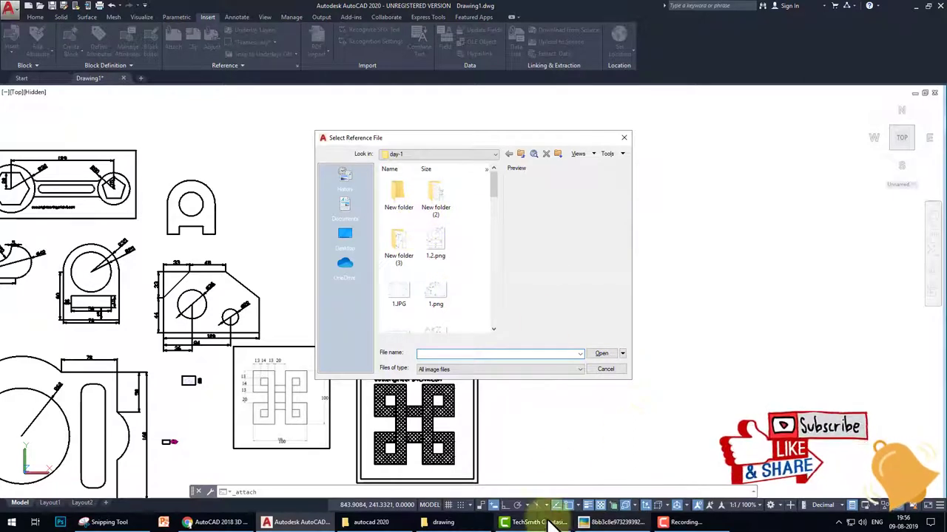
In the drawing folder window, select the folder's full path in the address bar.
left_click(448, 522)
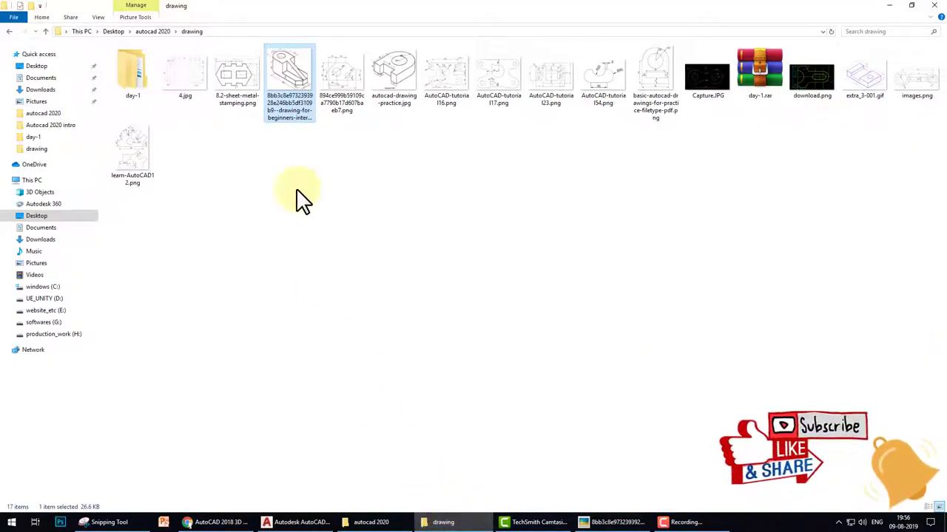
right_click(298, 59)
key("Escape")
left_click(259, 31)
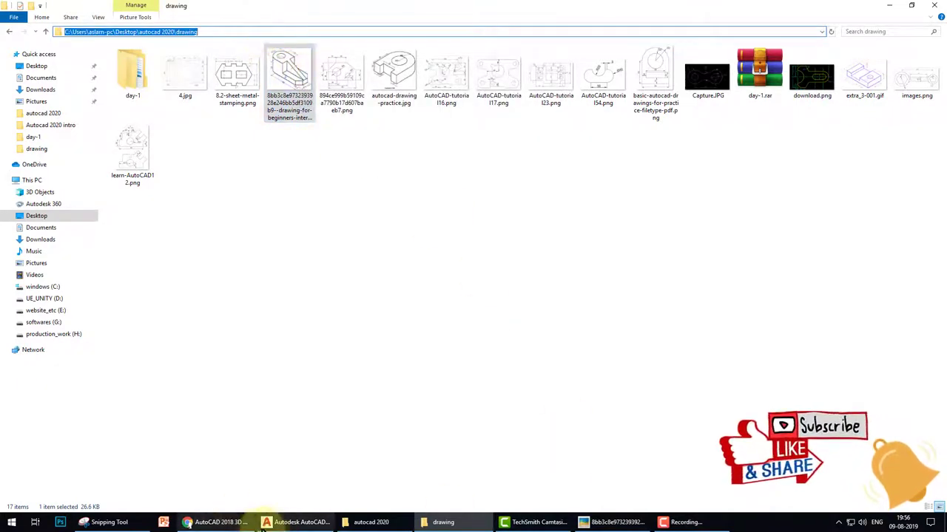
Check the folder location list in AutoCAD's file chooser, then return to the drawing folder window.
left_click(268, 522)
left_click(466, 153)
left_click(535, 327)
left_click(442, 523)
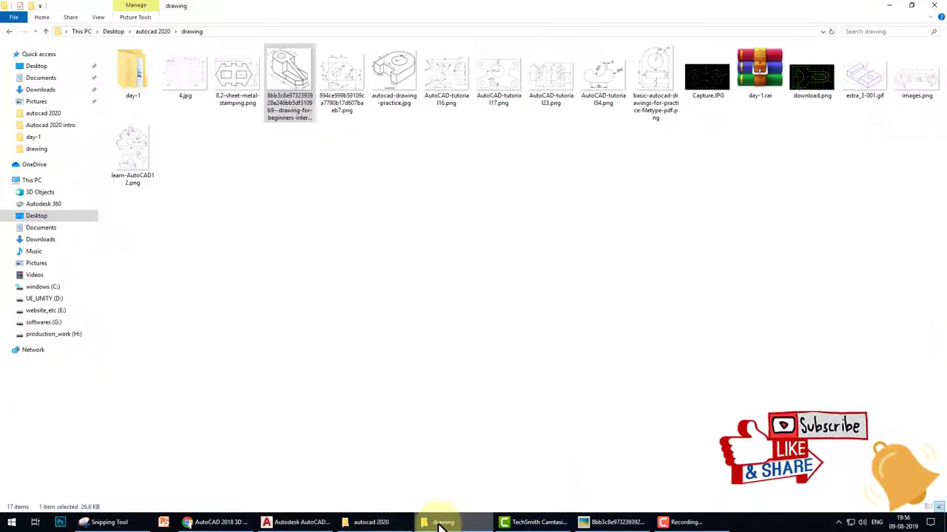
Attach the bracket reference JPG from the parent folder at a picked point with default scale.
left_click(443, 523)
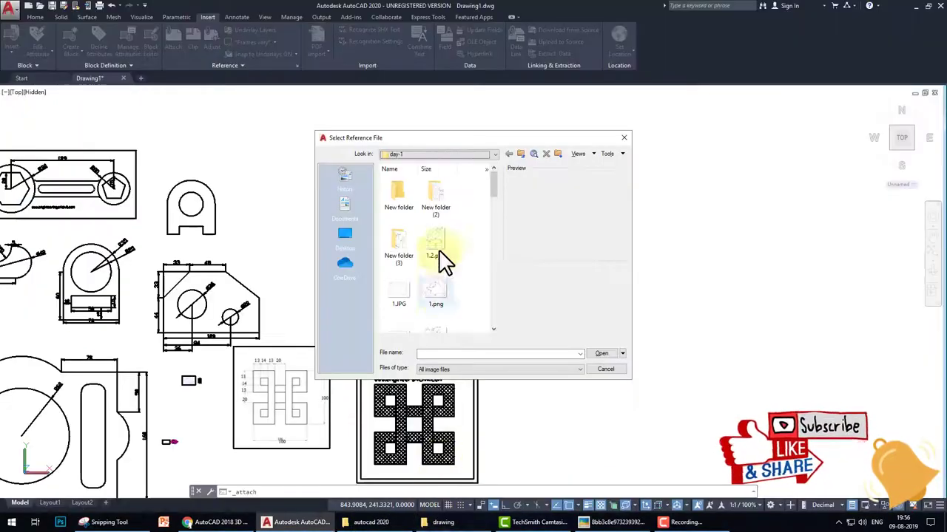
left_click(519, 153)
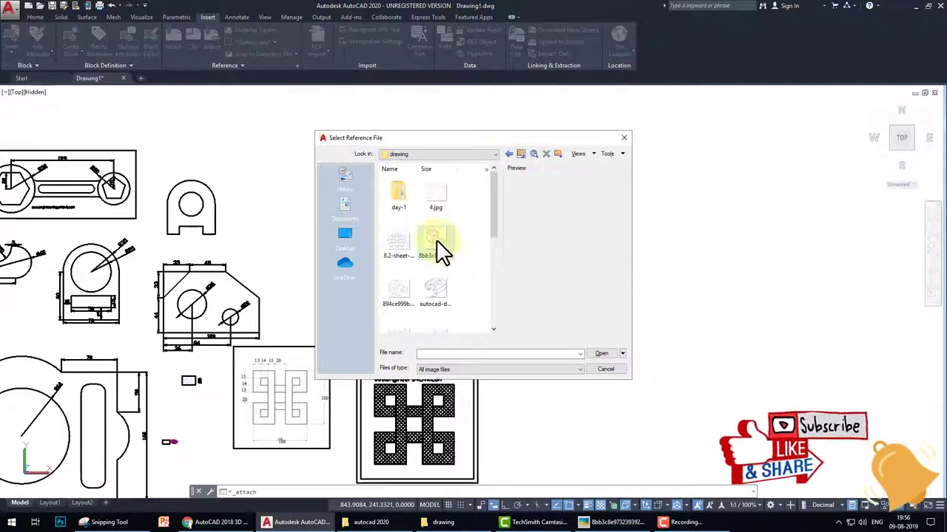
left_click(437, 246)
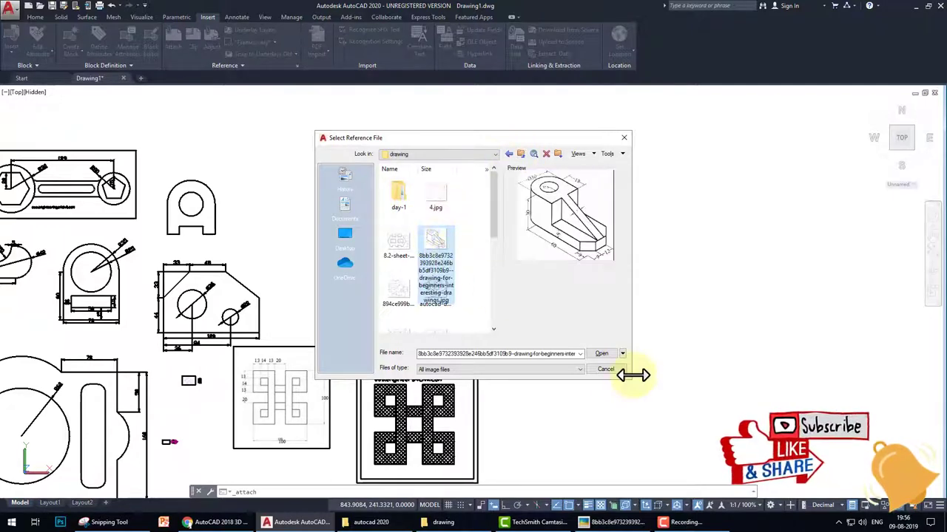
left_click(601, 353)
left_click(487, 333)
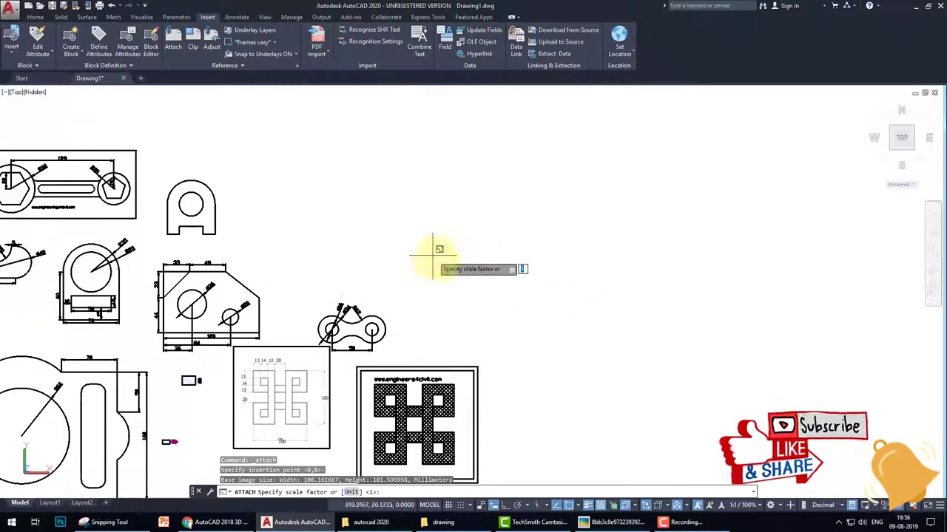
left_click(432, 255)
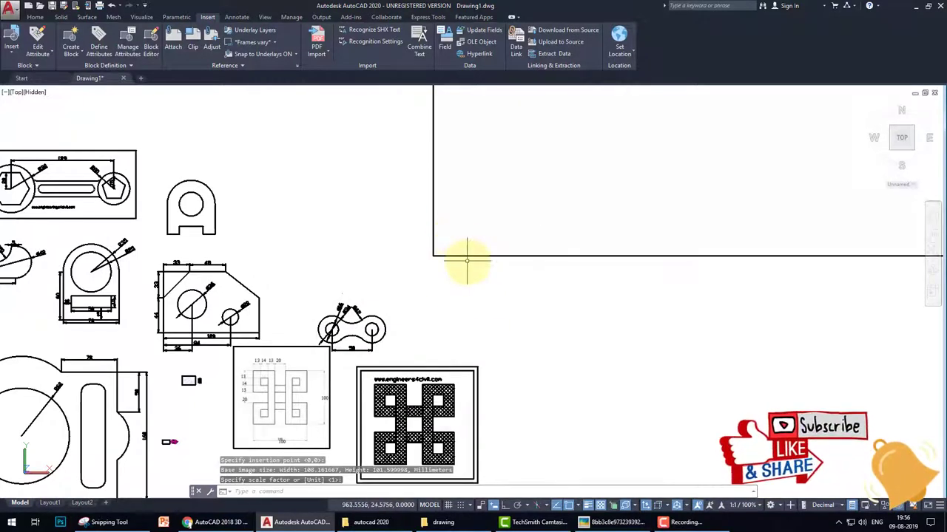
scroll(465, 274, "down", 3)
key("Escape")
Zoom the view to show the attached reference image and start SCALE.
type("z")
key("Return")
key("Return")
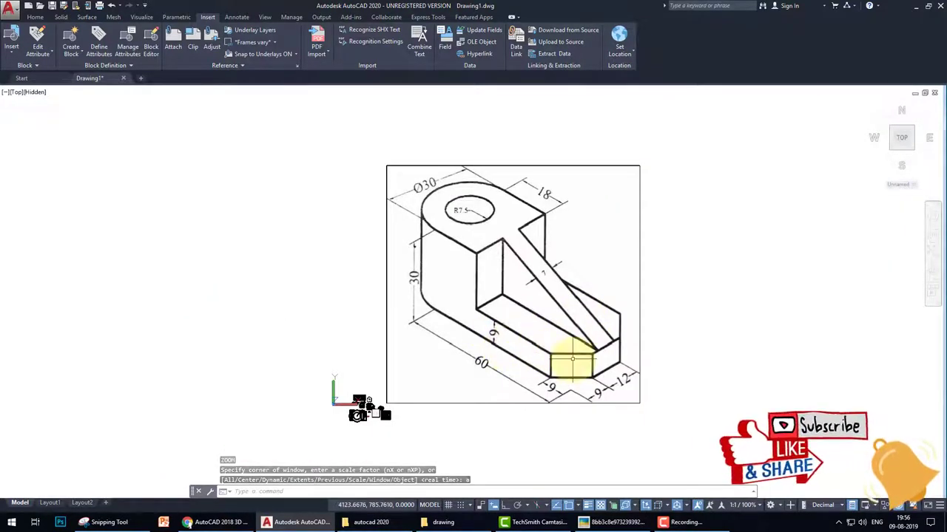
type("sc")
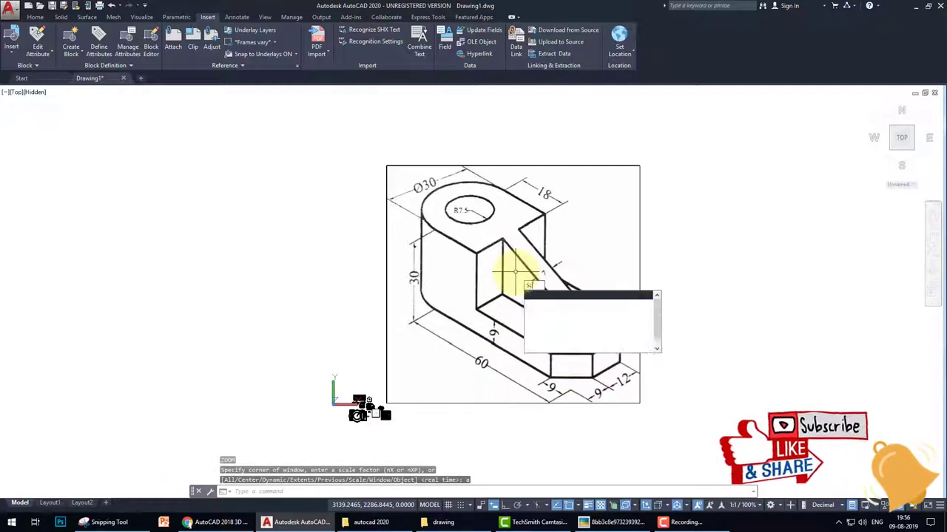
key("Return")
Scale the reference image by 0.1 about a base point on the image.
left_click(682, 417)
left_click(528, 207)
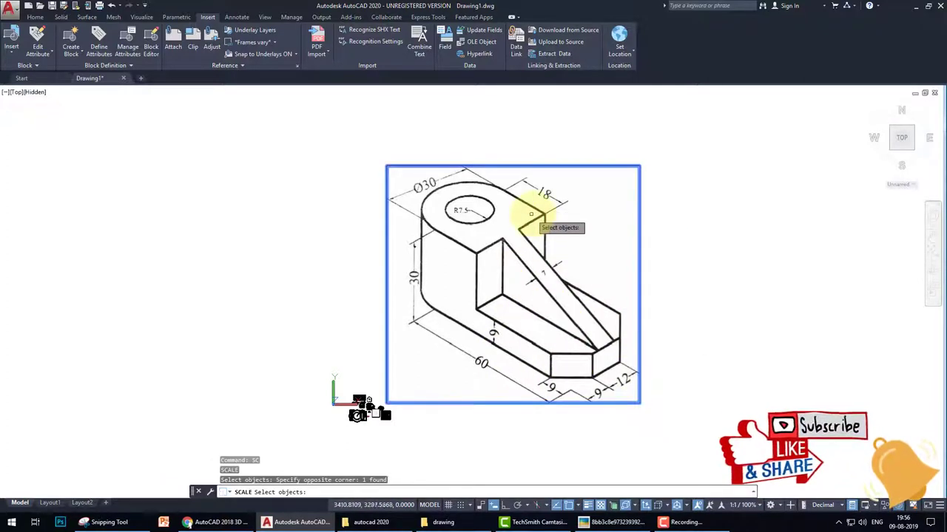
key("Return")
left_click(438, 208)
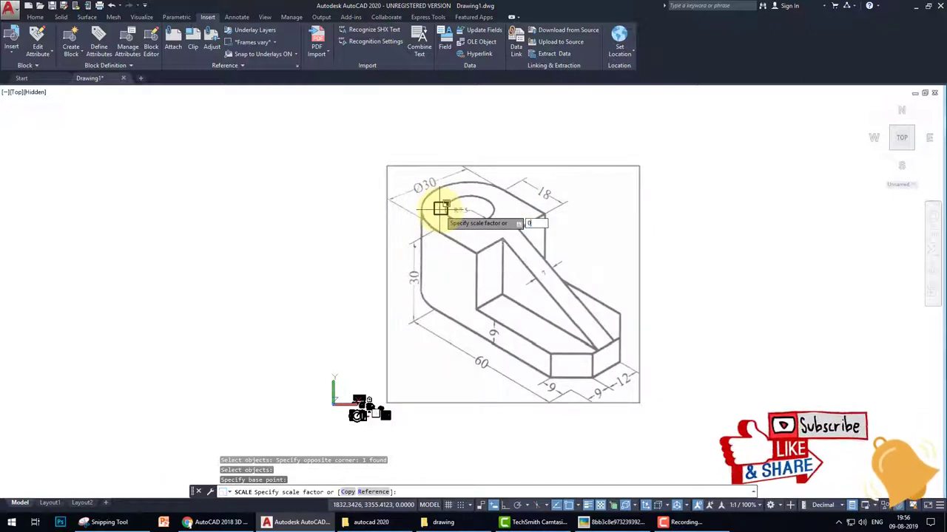
type("0.1")
key("Return")
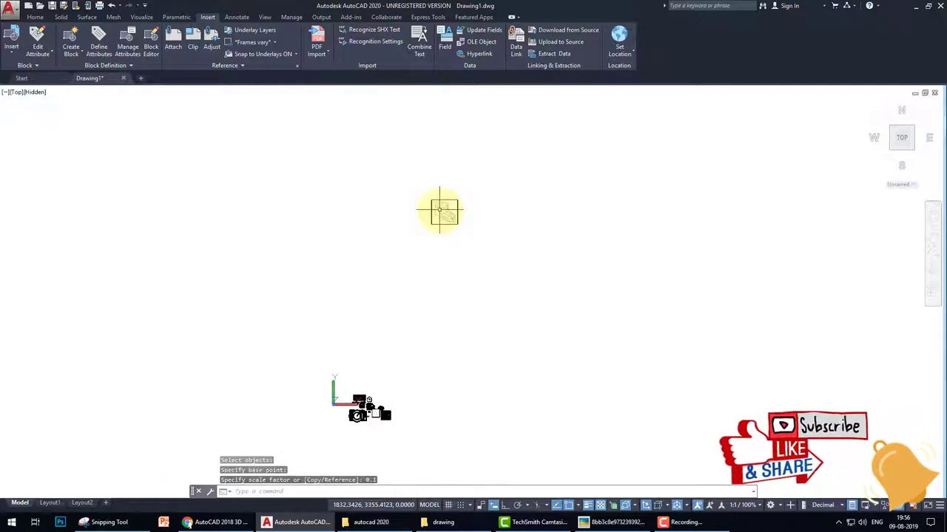
Begin moving the shrunken image, then cancel and adjust the view onto it.
type("m")
key("Return")
left_click(527, 239)
left_click(409, 195)
key("Return")
left_click(441, 213)
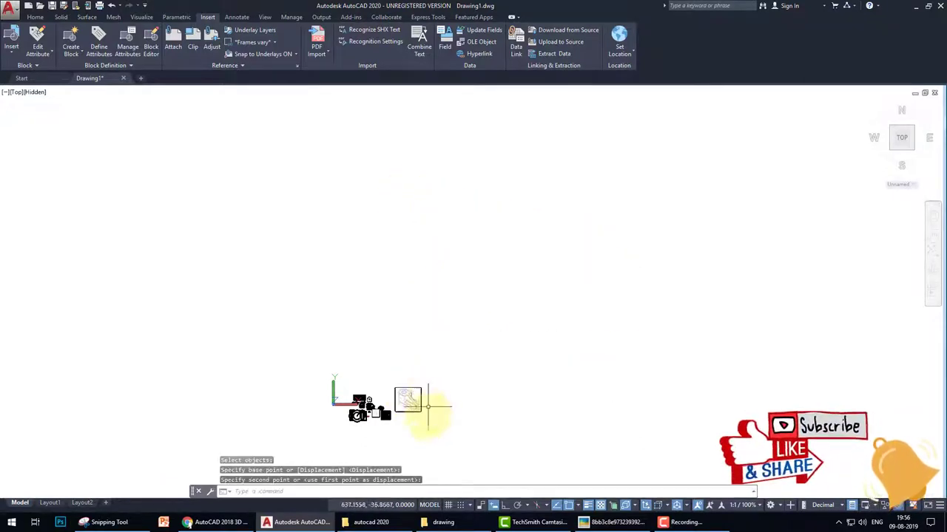
scroll(427, 415, "up", 10)
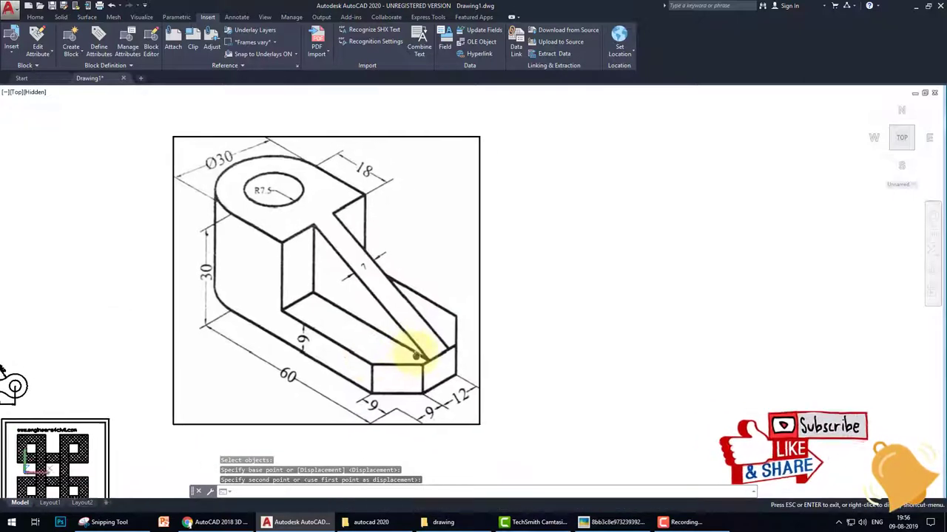
key("Escape")
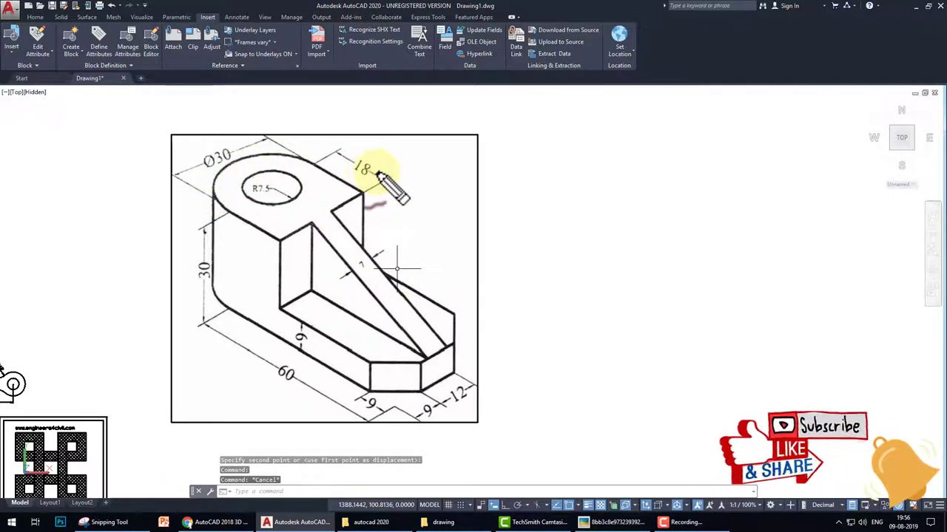
mouse_move(176, 177)
left_mouse_down()
mouse_move(265, 135)
mouse_move(338, 216)
mouse_move(427, 283)
mouse_move(463, 323)
mouse_move(388, 416)
mouse_move(181, 231)
mouse_move(190, 172)
left_mouse_up()
Draw a closed 30-wide, 60-tall line rectangle with Ortho on, right of the reference image.
key("Escape")
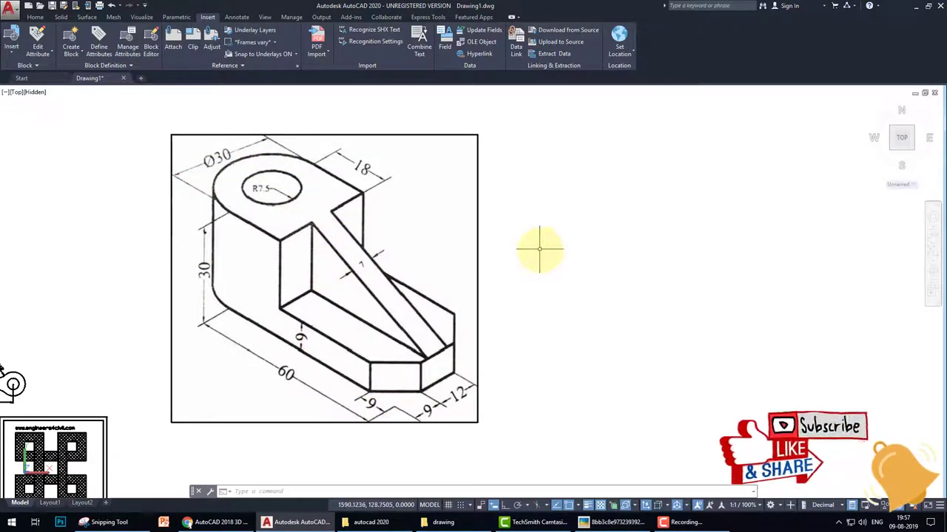
type("l")
key("Return")
left_click(520, 211)
key("F8")
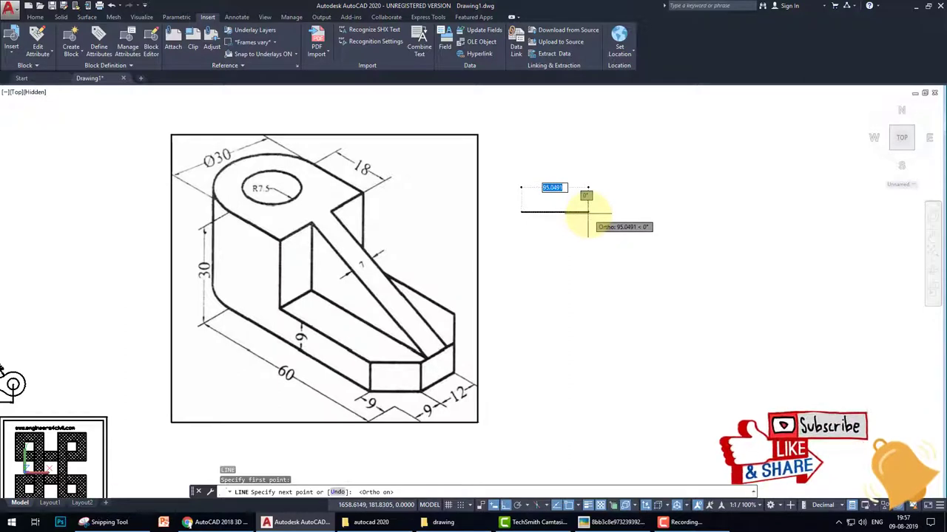
type("30")
key("Return")
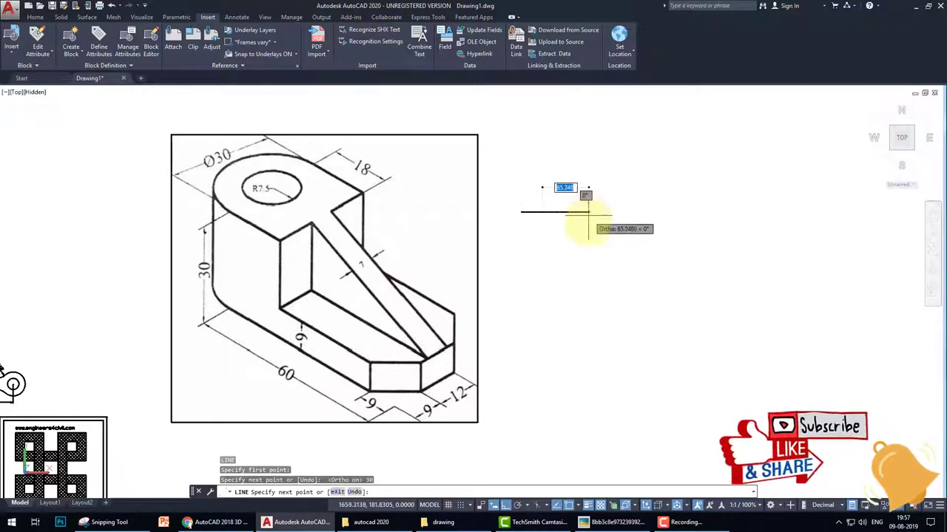
type("60")
key("Return")
type("30")
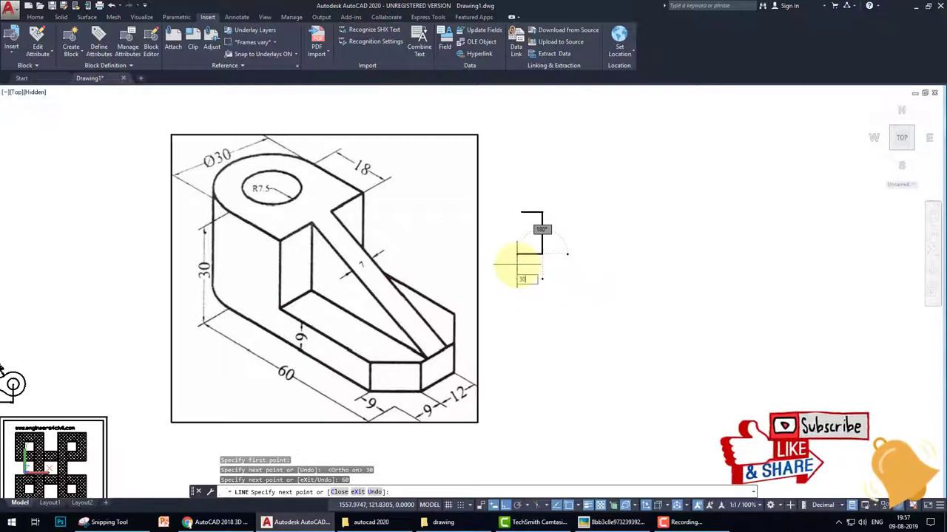
key("Return")
left_click(520, 213)
key("Escape")
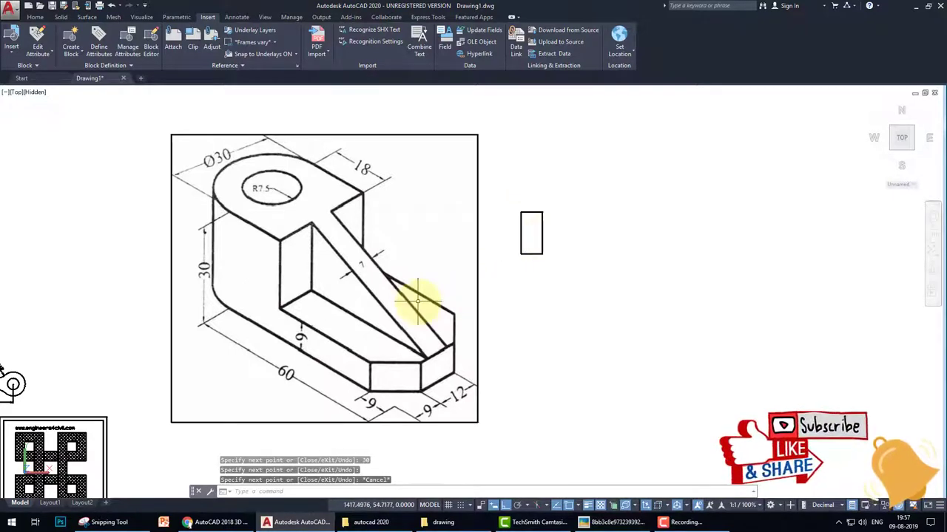
key("Return")
left_click(490, 422)
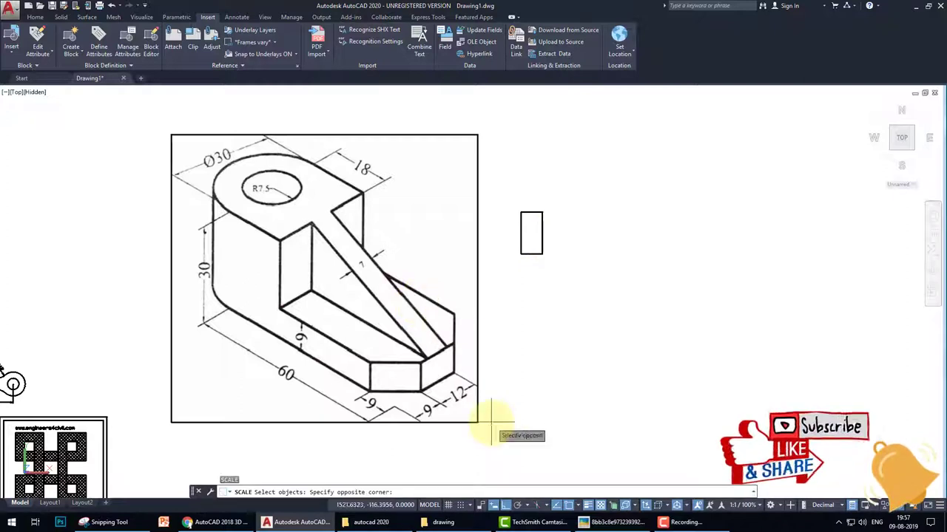
Rescale the reference image about a base point near its top.
left_click(339, 282)
key("Return")
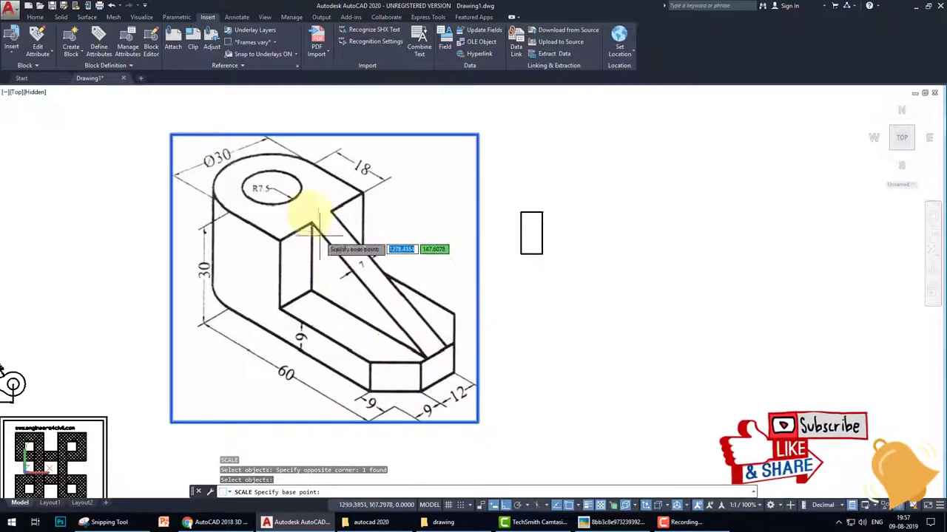
left_click(308, 211)
left_click(335, 235)
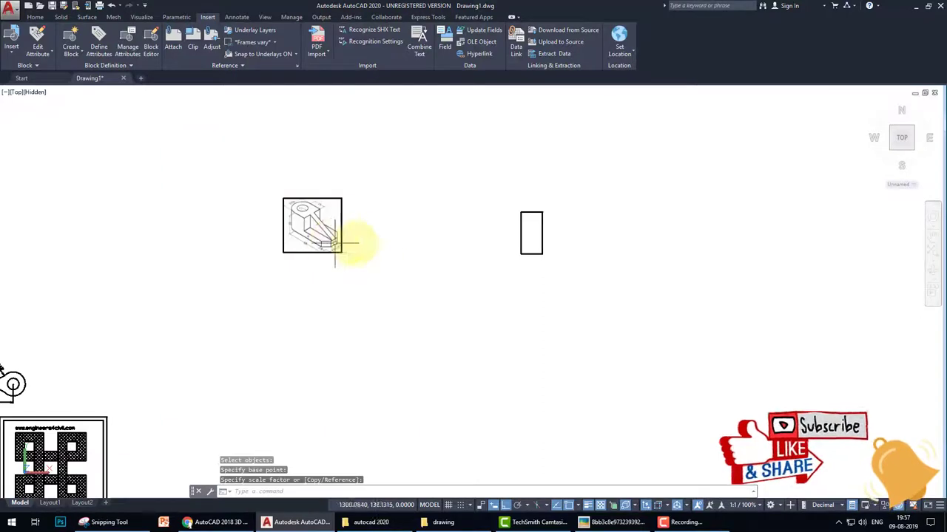
Move the 30-by-60 rectangle beside the reference image and frame both in view.
left_click(503, 184)
key("Return")
left_click(529, 235)
left_click(371, 235)
scroll(324, 241, "up", 5)
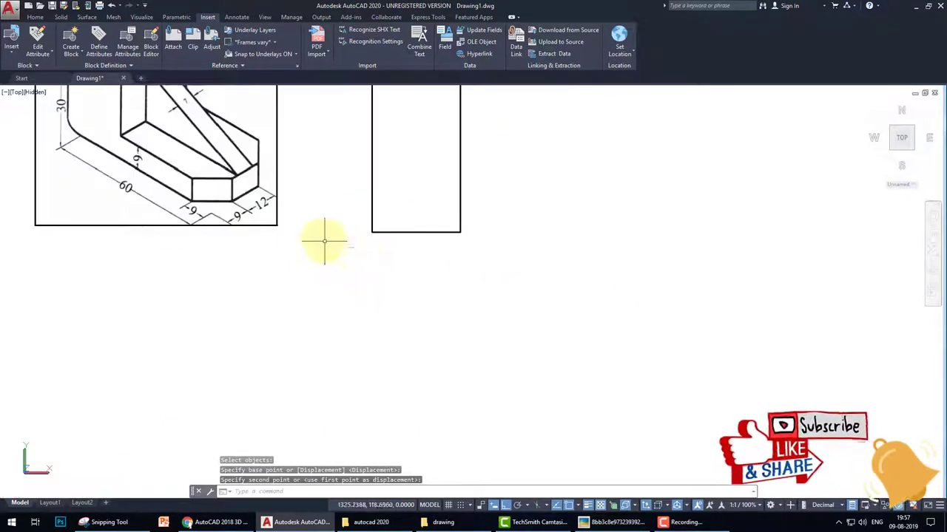
middle_click_drag(324, 240, 461, 317)
scroll(481, 281, "up", 2)
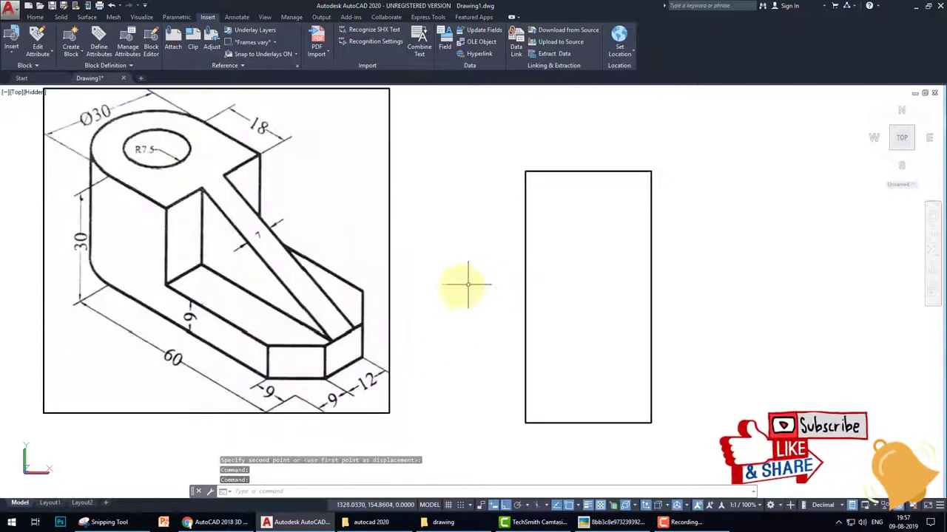
scroll(460, 285, "down", 2)
key("Escape")
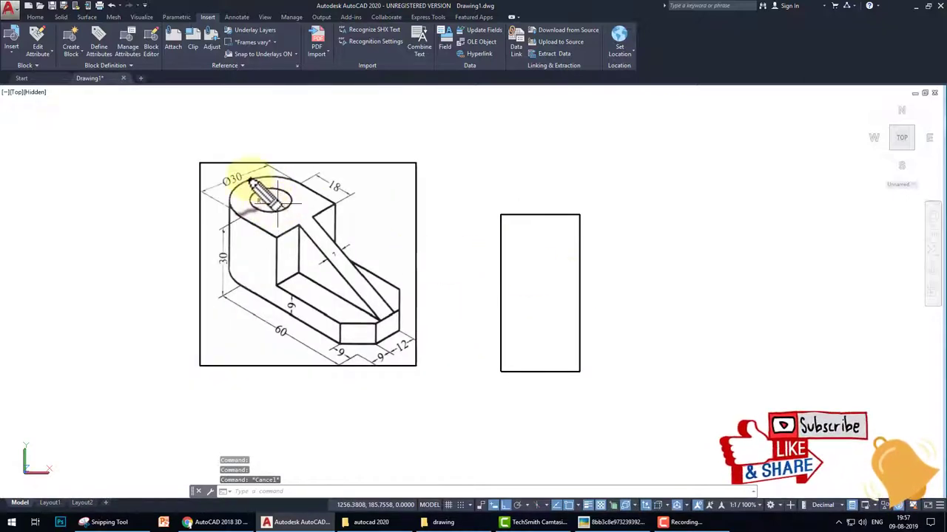
left_click_drag(249, 181, 273, 166)
left_click_drag(277, 210, 296, 198)
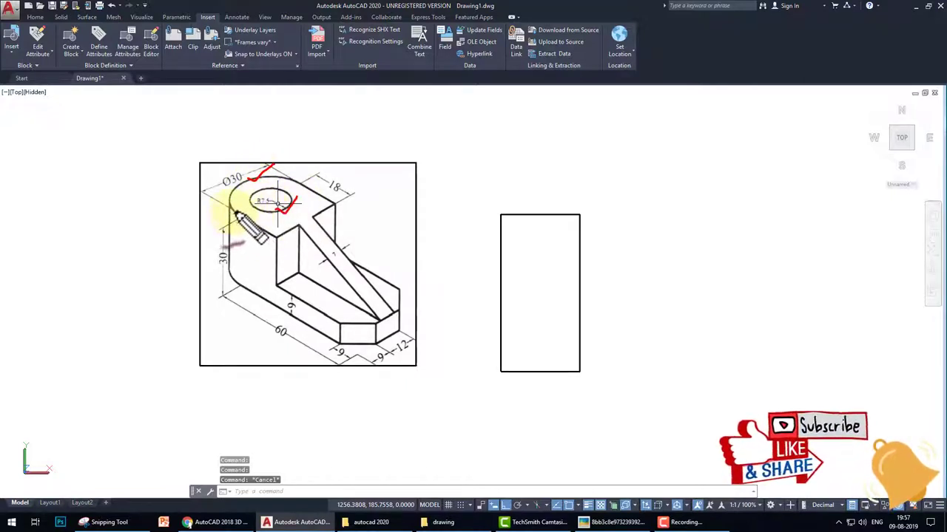
mouse_move(244, 216)
left_mouse_down()
mouse_move(292, 182)
mouse_move(248, 181)
mouse_move(279, 206)
mouse_move(258, 198)
left_mouse_up()
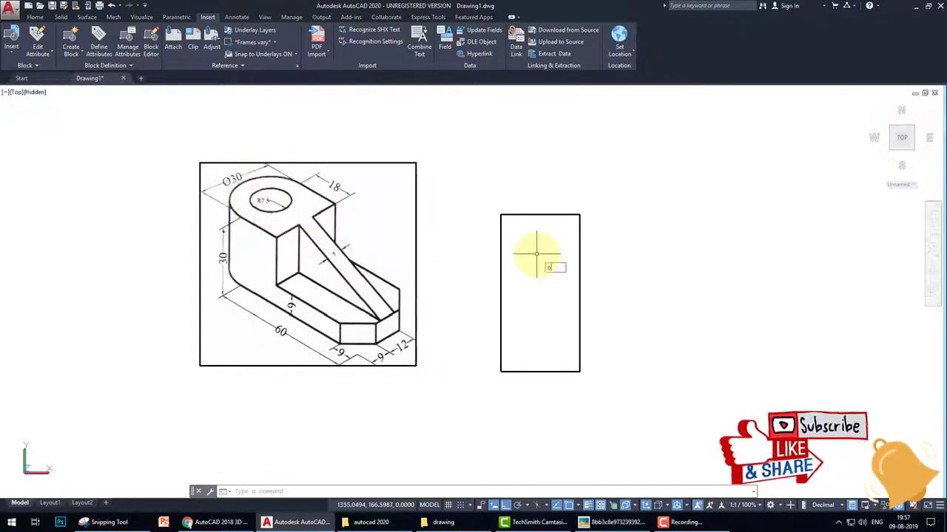
Offset the rectangle's top edge 15 units inward as a guide line.
type("o")
key("Return")
type("15")
key("Return")
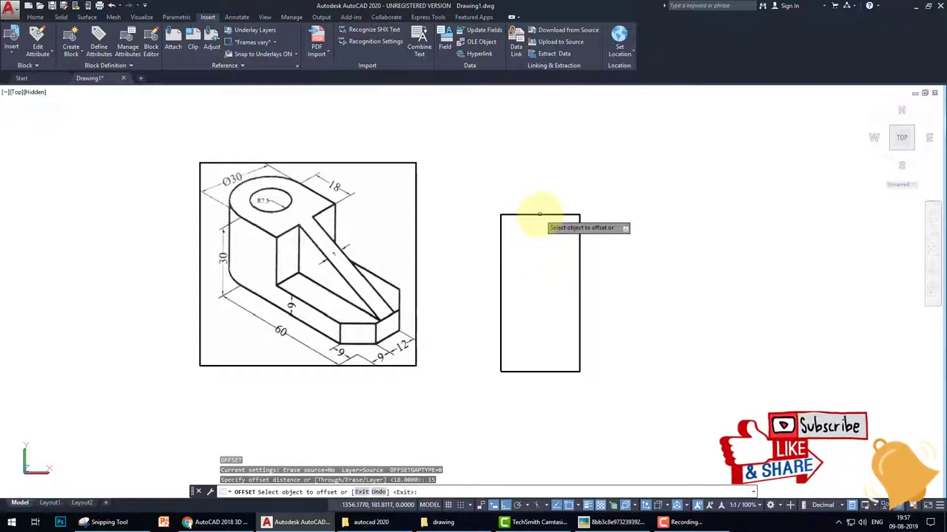
left_click(540, 215)
left_click(538, 259)
key("Escape")
Draw a 30-diameter circle centred on the guide line's midpoint.
type("c")
key("Return")
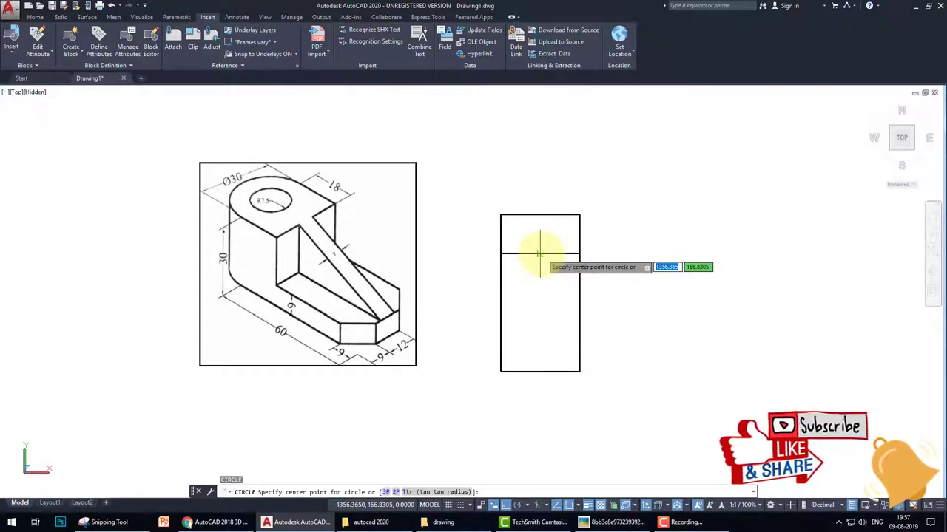
left_click(539, 254)
key("Escape")
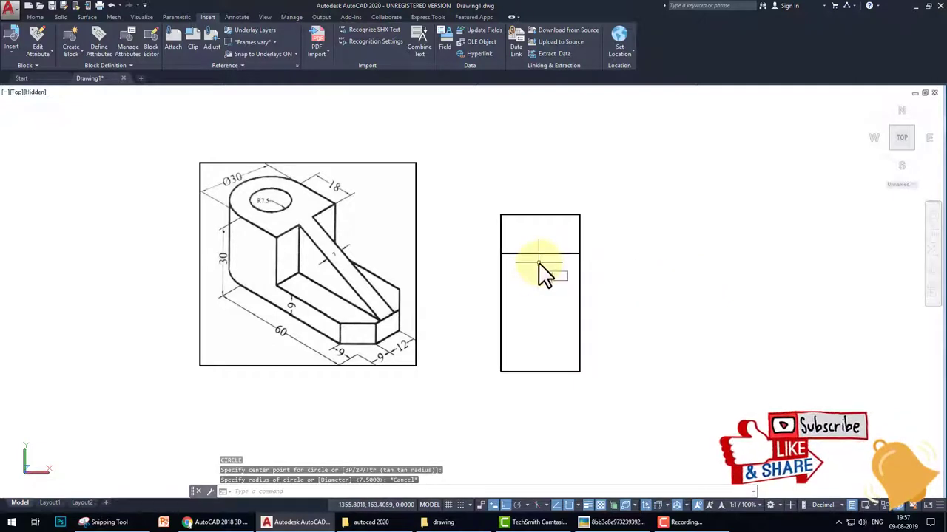
key("Return")
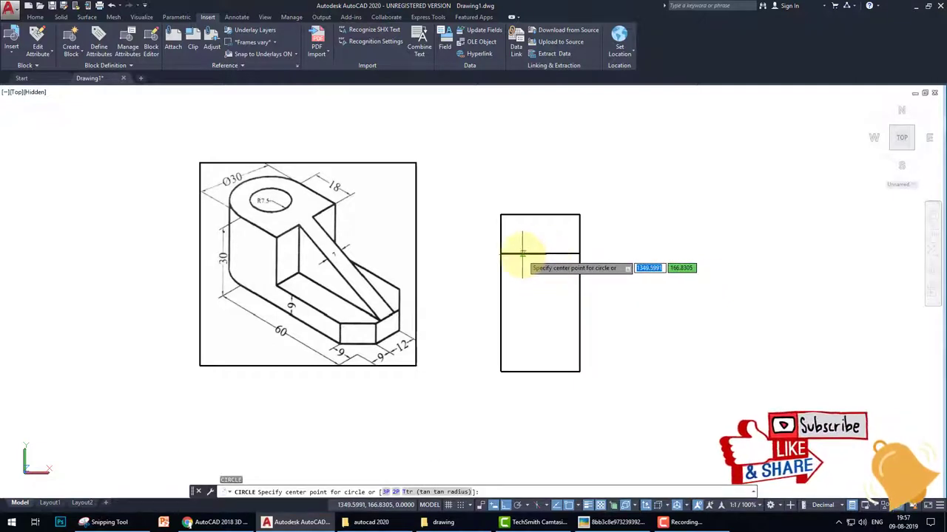
left_click(540, 253)
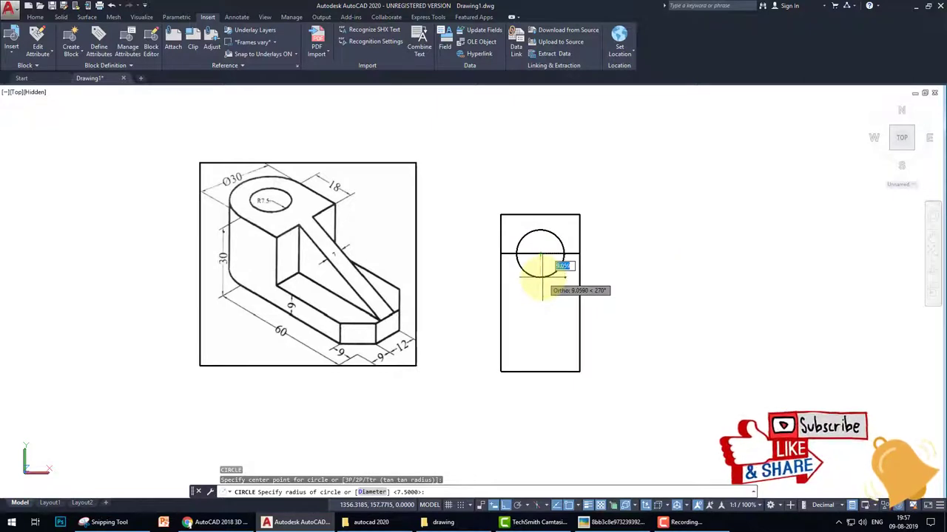
type("d")
key("Return")
type("30")
key("Return")
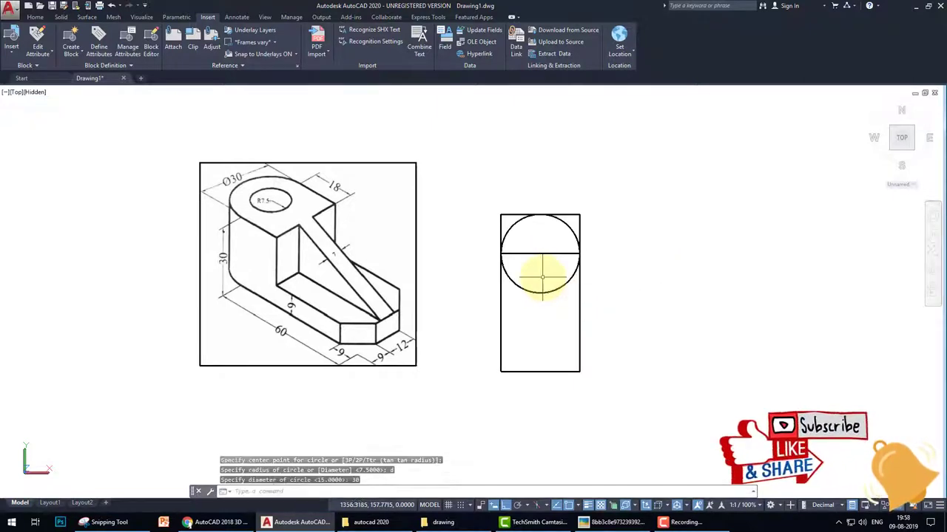
Add a concentric 7.5-radius hole circle at the same centre.
key("Return")
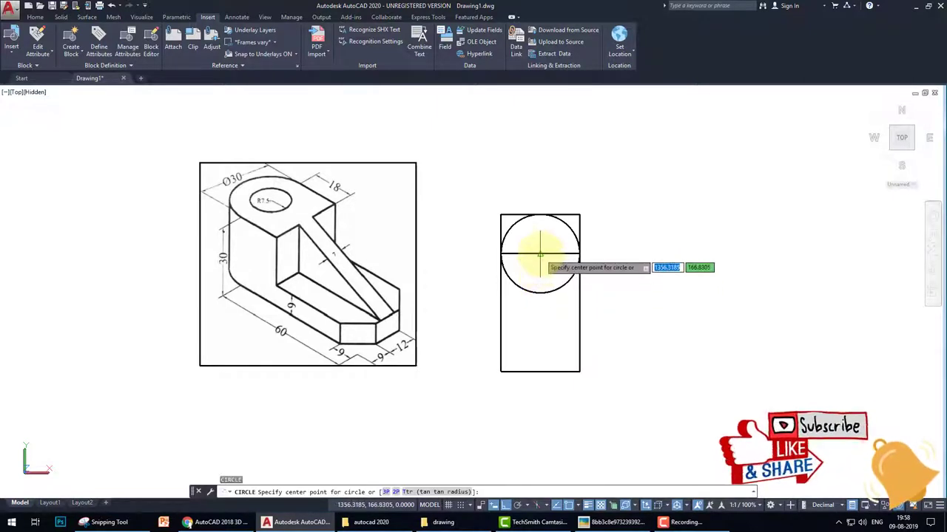
left_click(540, 254)
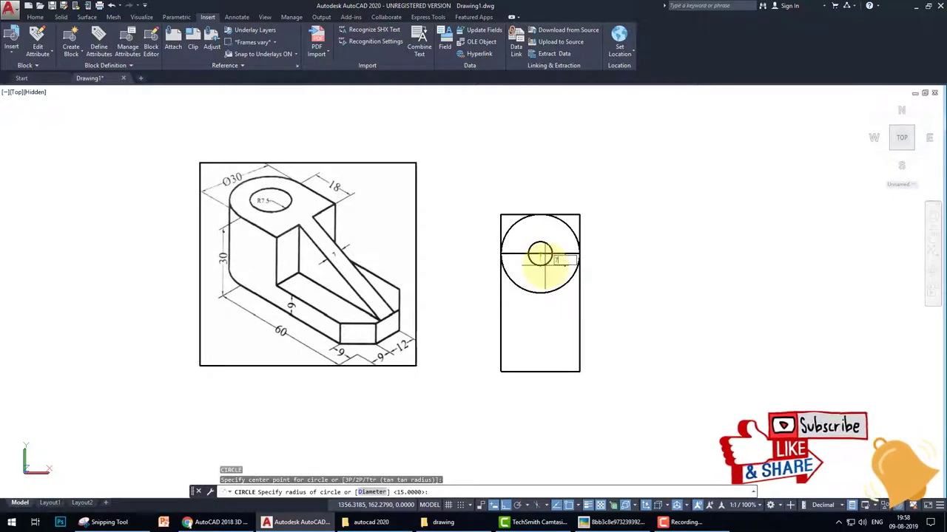
type("7.5")
key("Return")
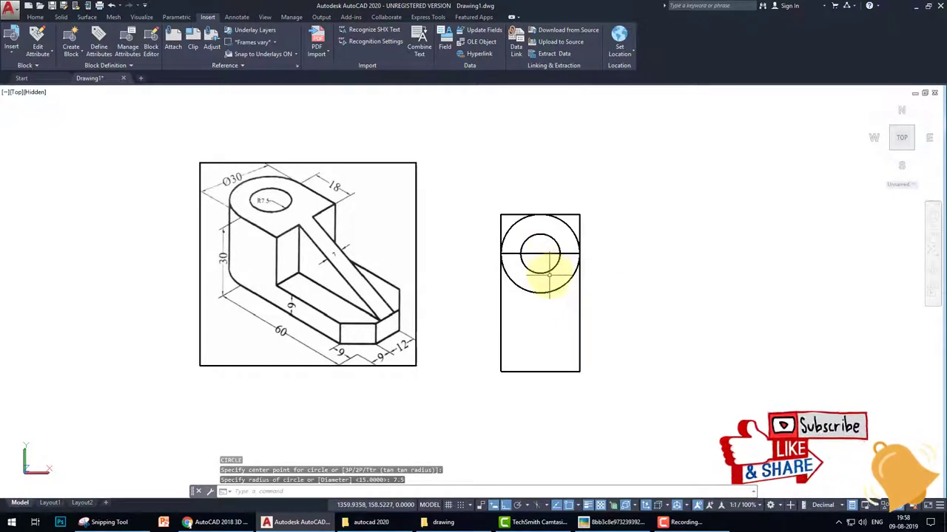
Erase the horizontal guide line.
type("era")
key("Return")
left_click(570, 254)
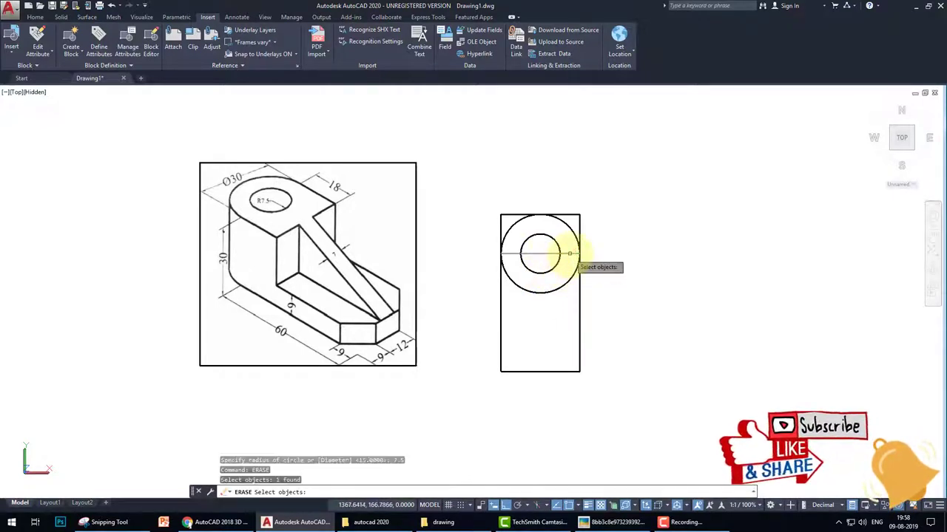
key("Escape")
key("Return")
left_click(570, 253)
key("Return")
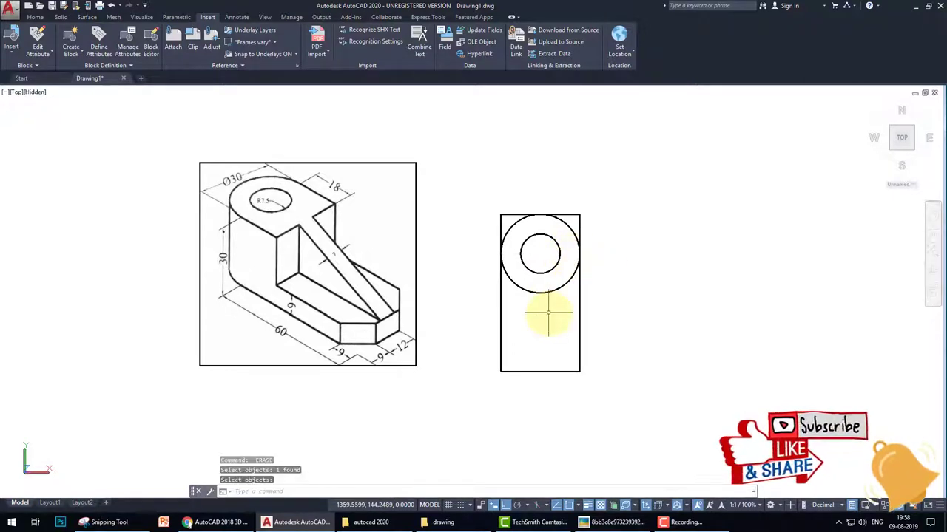
Start the CHAMFER command and set both chamfer distances to 9.
mouse_move(539, 363)
middle_mouse_down()
mouse_move(554, 317)
mouse_move(545, 322)
middle_mouse_up()
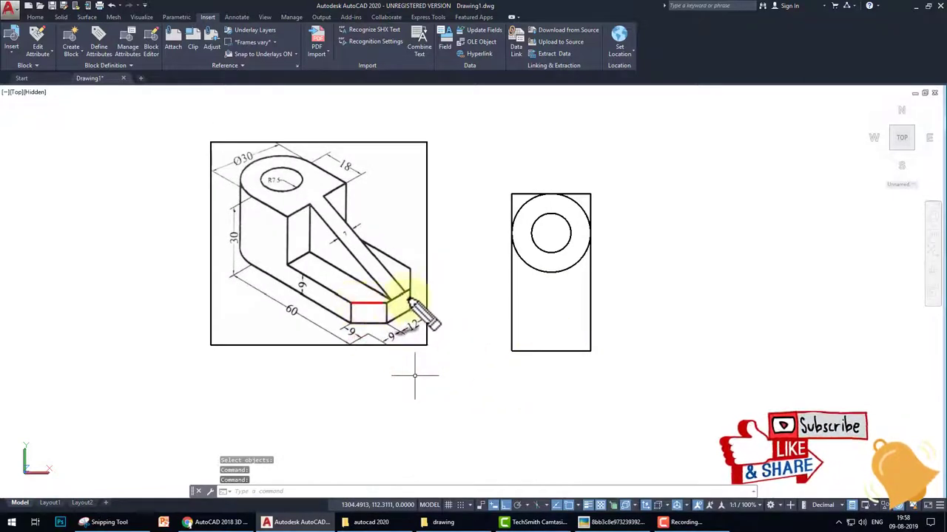
left_click(534, 320)
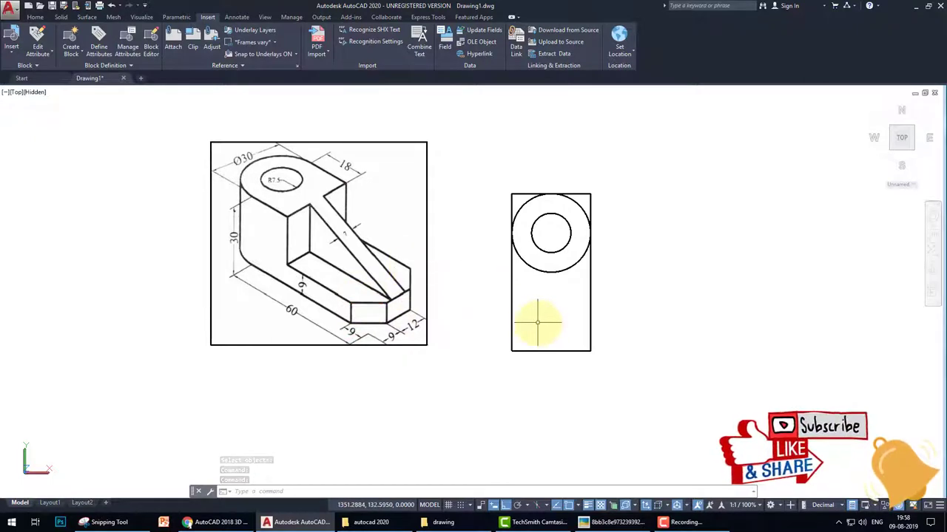
key("Escape")
key("Escape")
key("Escape")
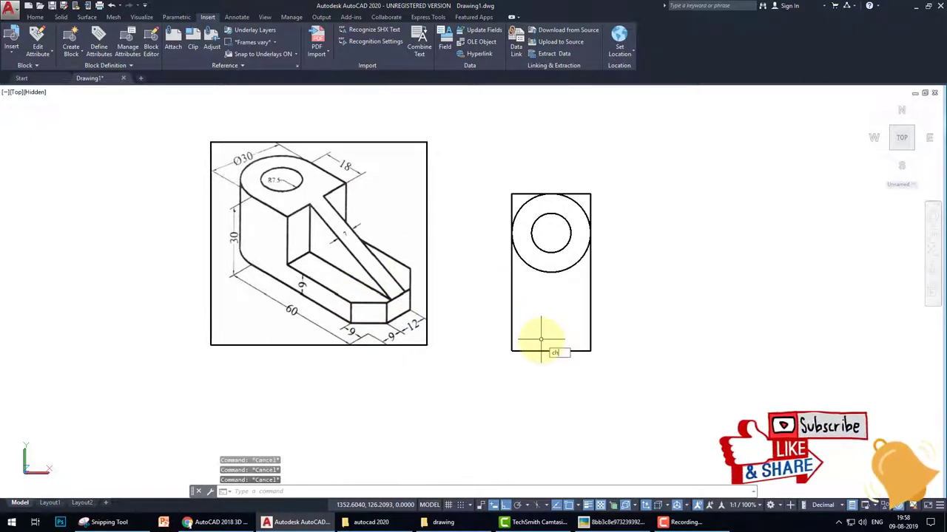
key("BackSpace")
type("a")
key("Return")
key("Escape")
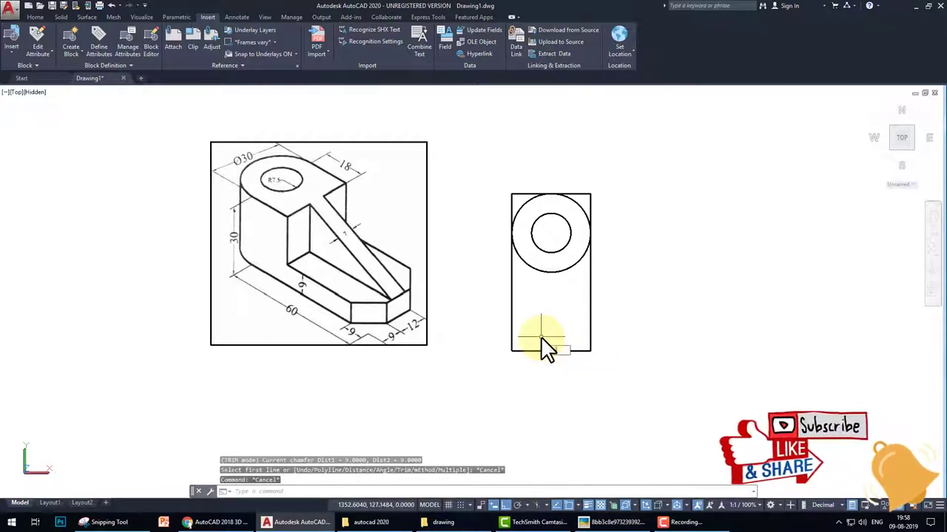
type("cha")
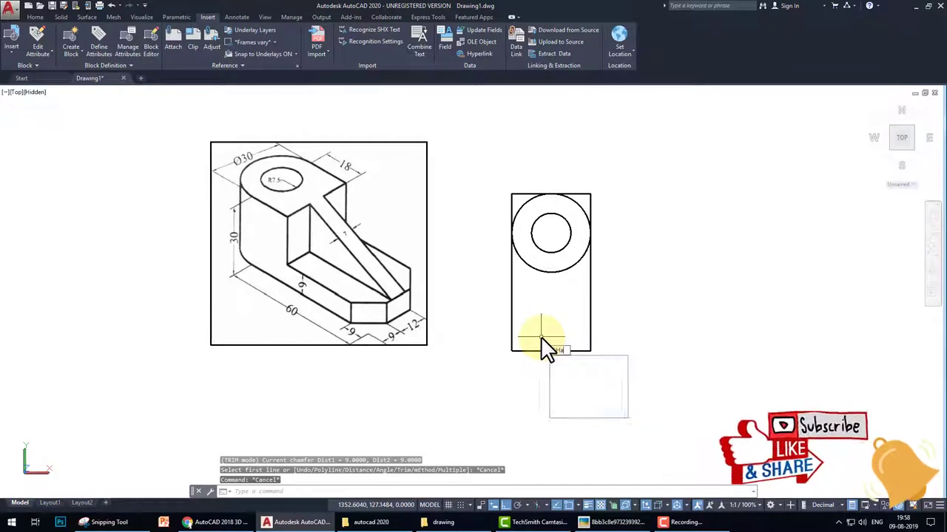
key("Return")
key("Down")
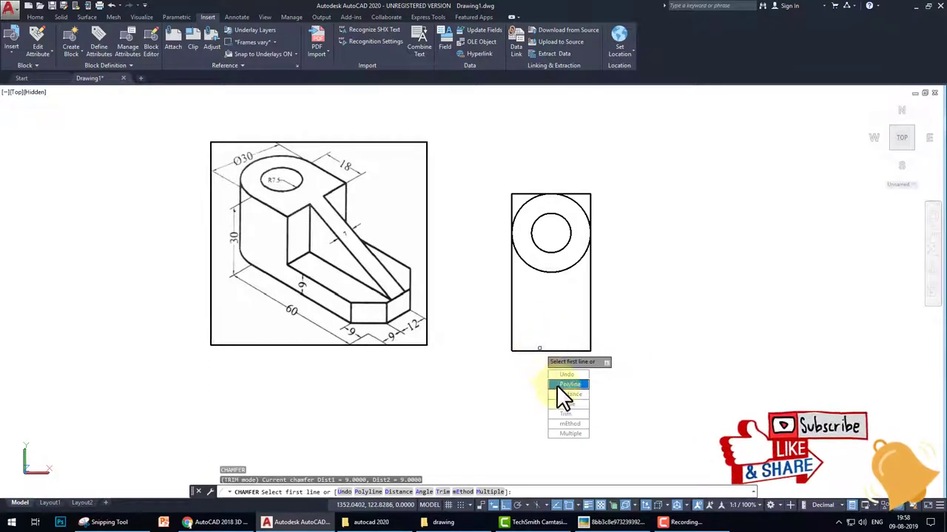
left_click(563, 394)
key("Return")
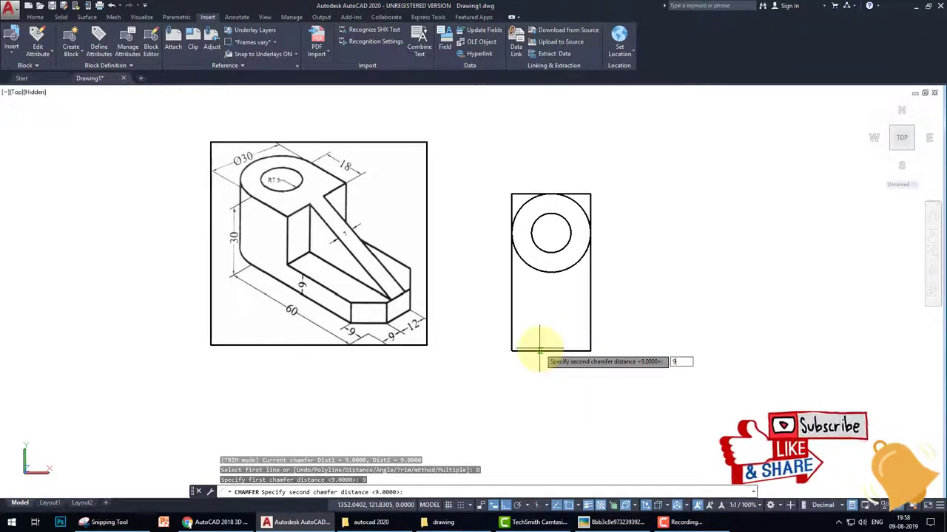
key("Return")
Chamfer the bottom-left and bottom-right corners against the rectangle's bottom edge.
left_click(510, 329)
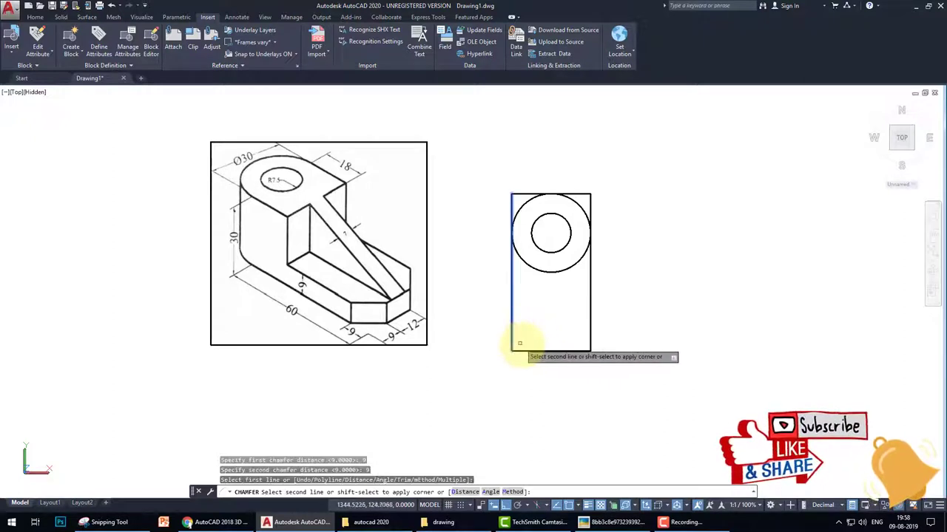
left_click(528, 350)
key("Return")
left_click(589, 325)
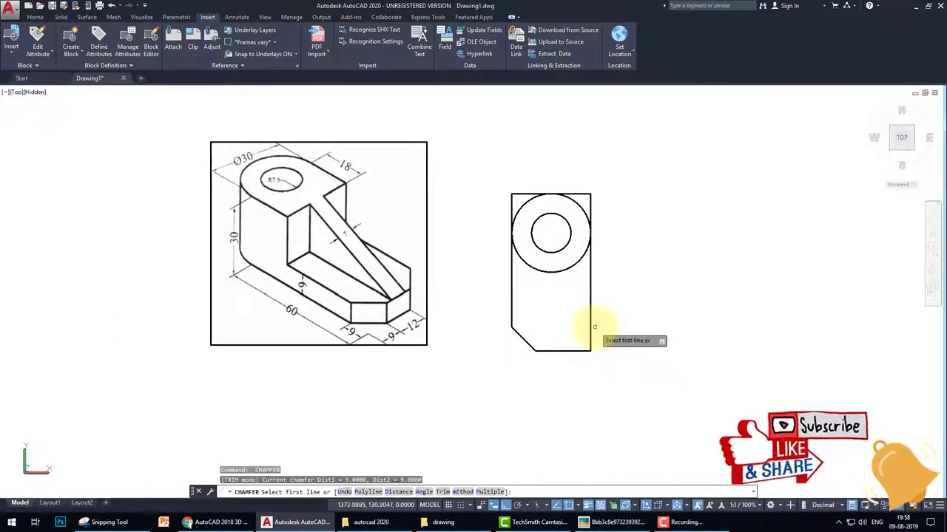
left_click(586, 350)
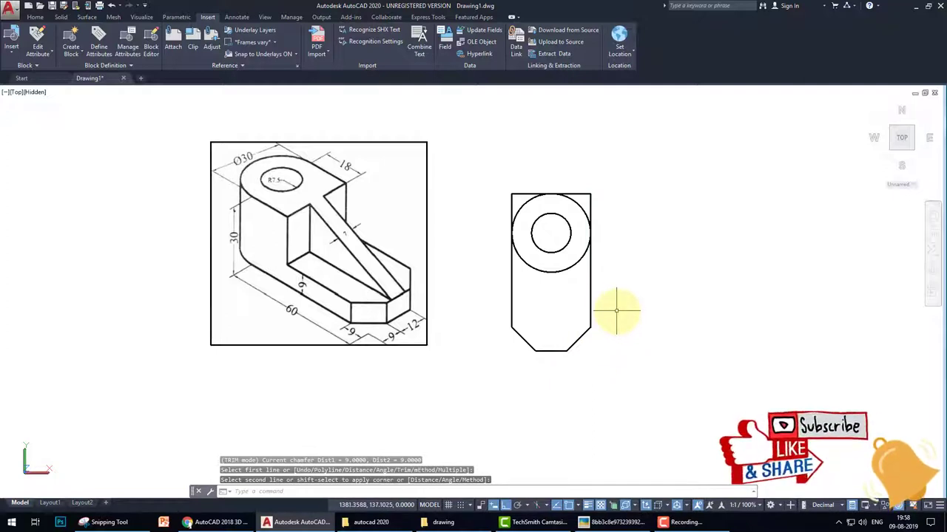
key("Escape")
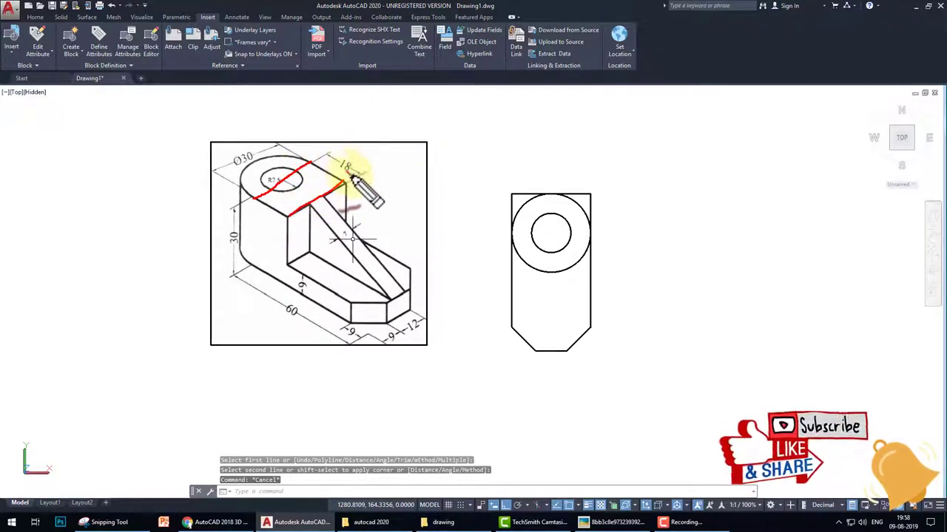
Draw a horizontal line across the large circle's quadrants and offset a copy 18 below it.
type("l")
key("Return")
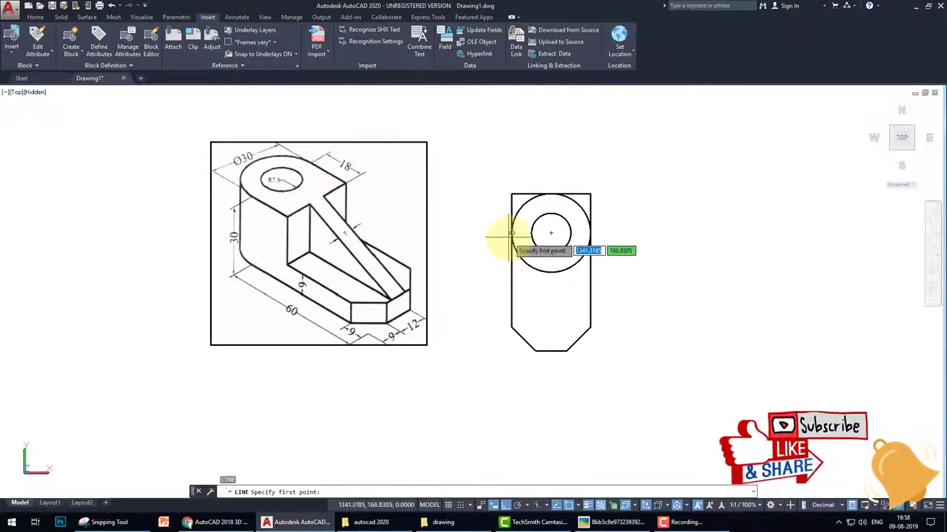
left_click(511, 233)
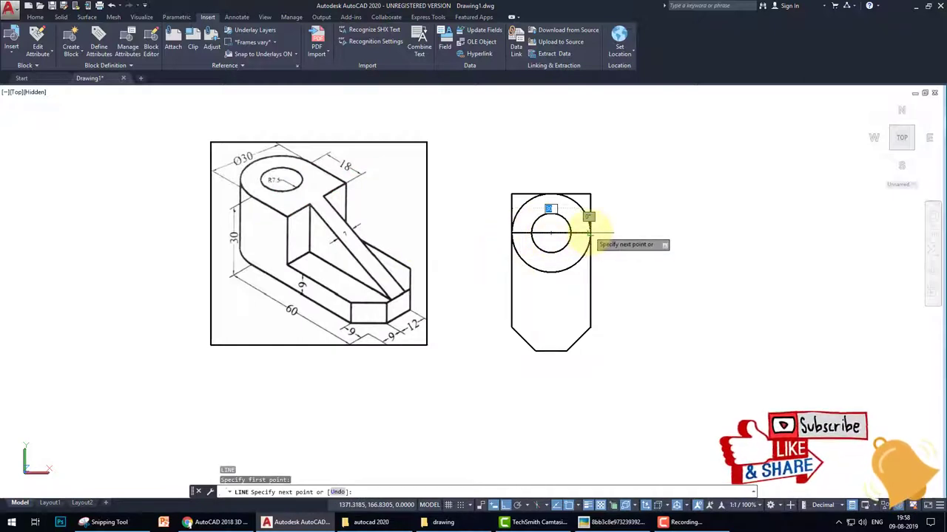
left_click(589, 233)
key("Return")
type("o")
key("Return")
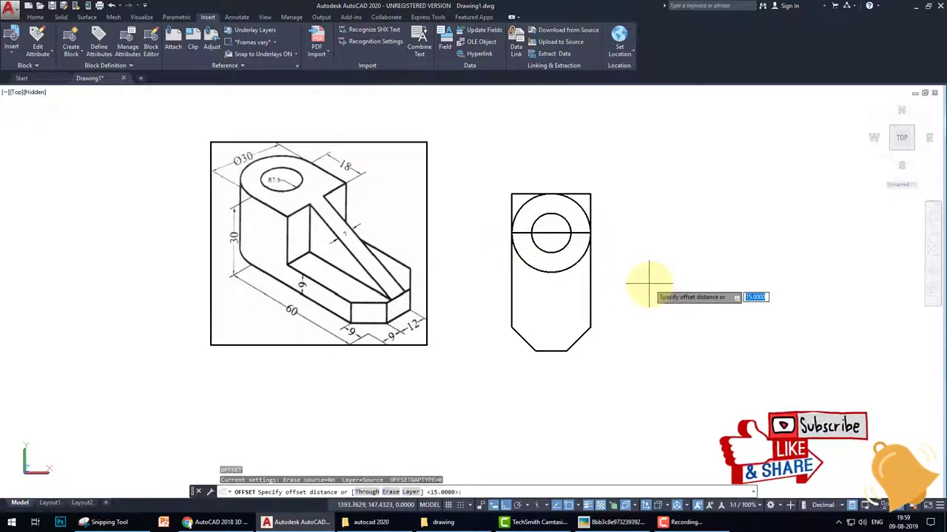
type("18")
key("Return")
left_click(588, 234)
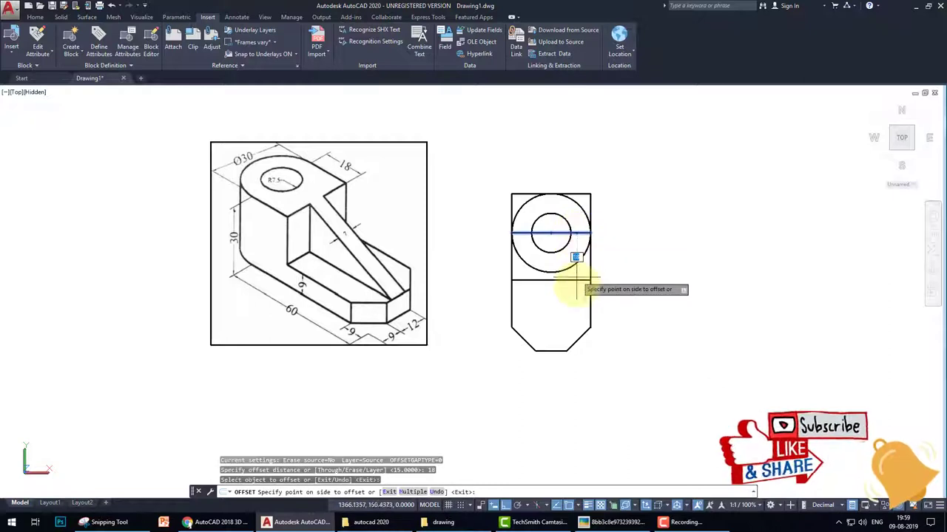
left_click(577, 284)
key("Escape")
Erase the horizontal line running through the circle's quadrants.
type("dli")
key("Return")
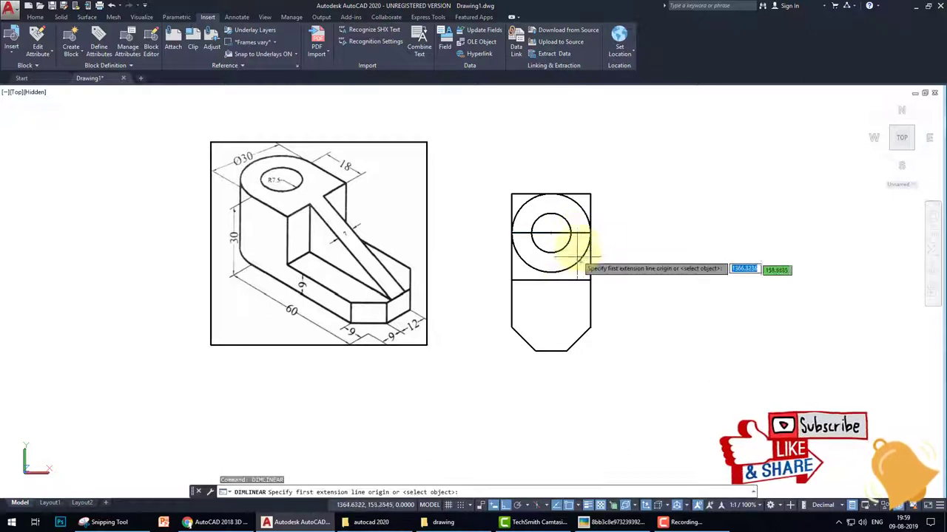
key("Escape")
key("Escape")
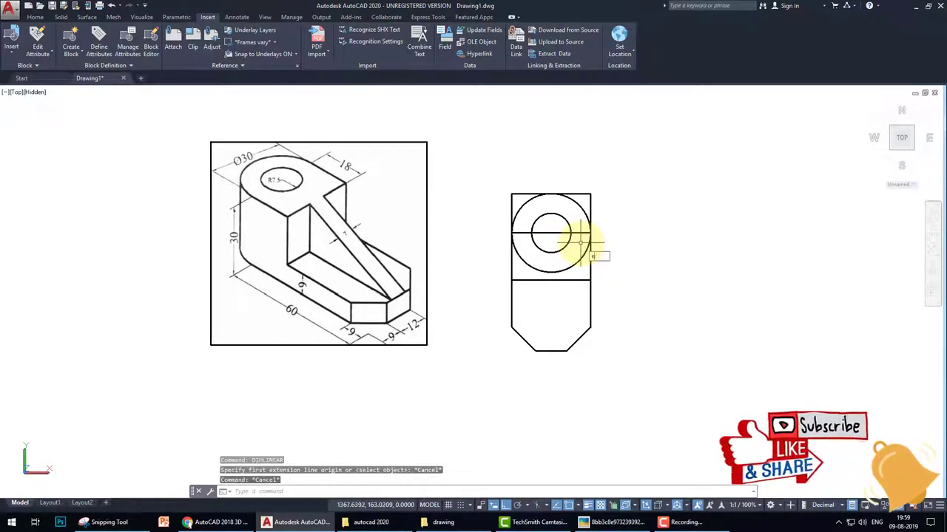
type("e")
key("Return")
left_click(584, 234)
key("Return")
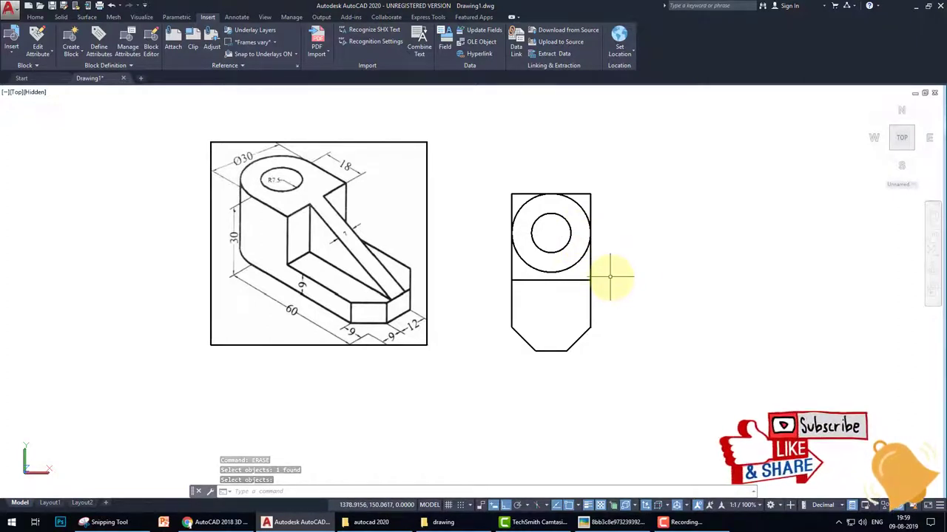
Trim away the large circle's lower arc and erase the stray short line at the top left.
type("tr")
key("Return")
key("Return")
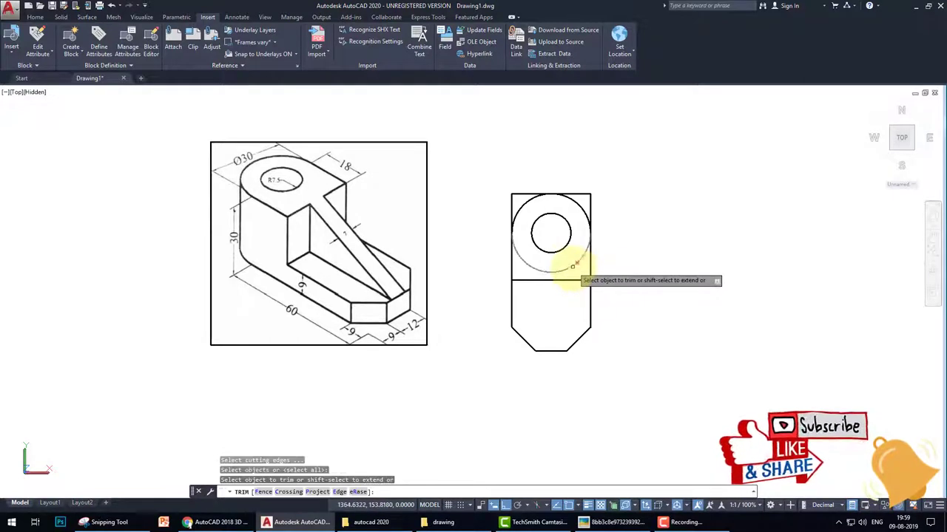
left_click(573, 265)
left_click(582, 190)
left_click(562, 193)
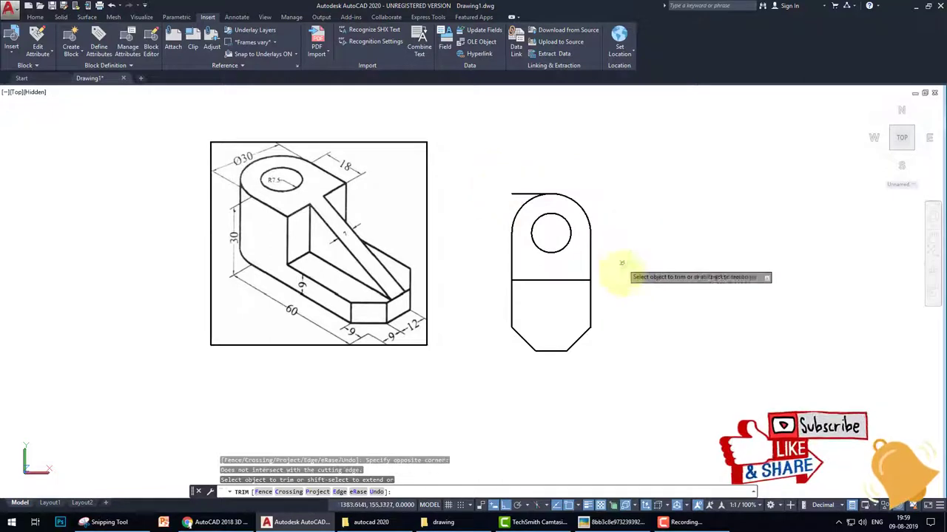
key("Escape")
key("Return")
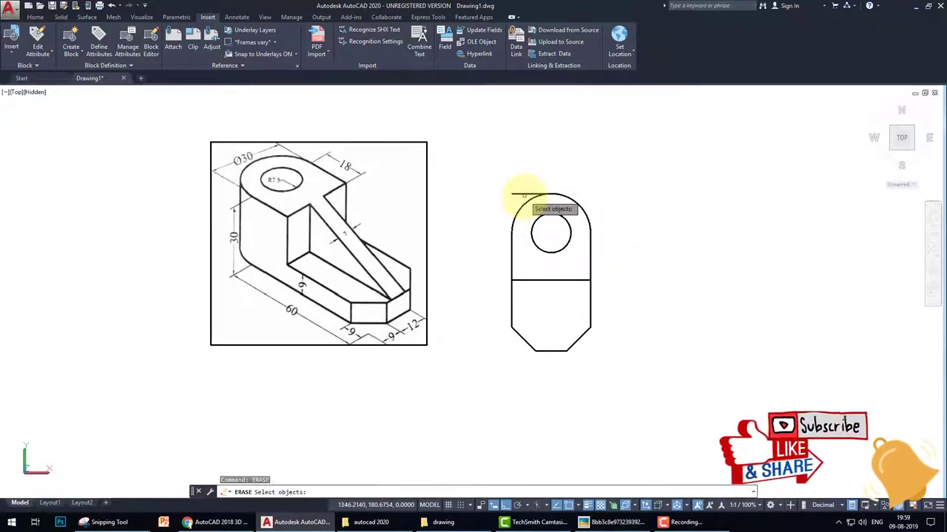
left_click(522, 195)
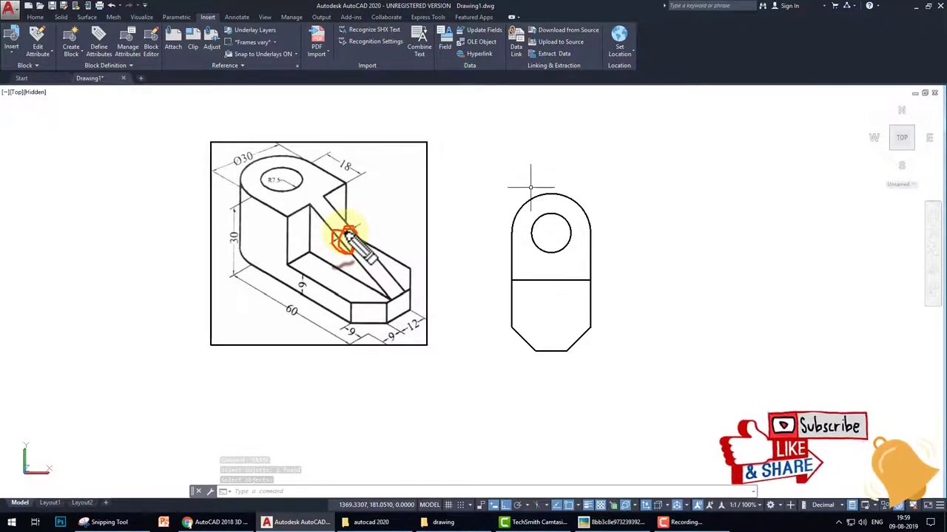
Switch to the SW Isometric view and zoom in on the drawing.
left_click(23, 92)
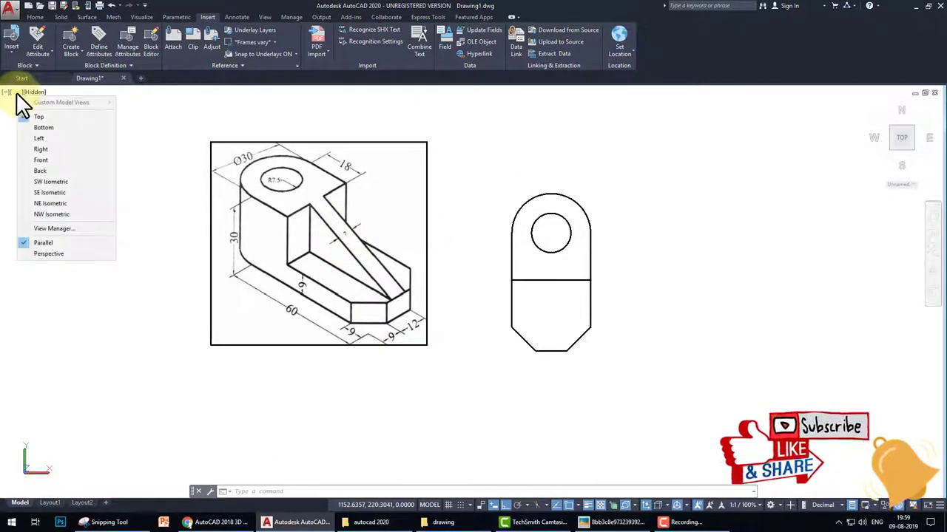
left_click(48, 181)
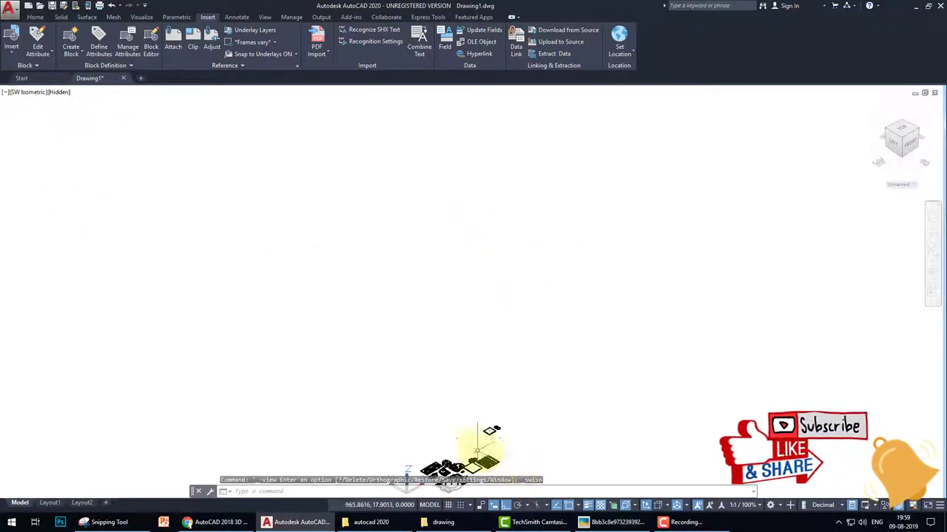
scroll(482, 443, "up", 10)
middle_click_drag(491, 323, 525, 307)
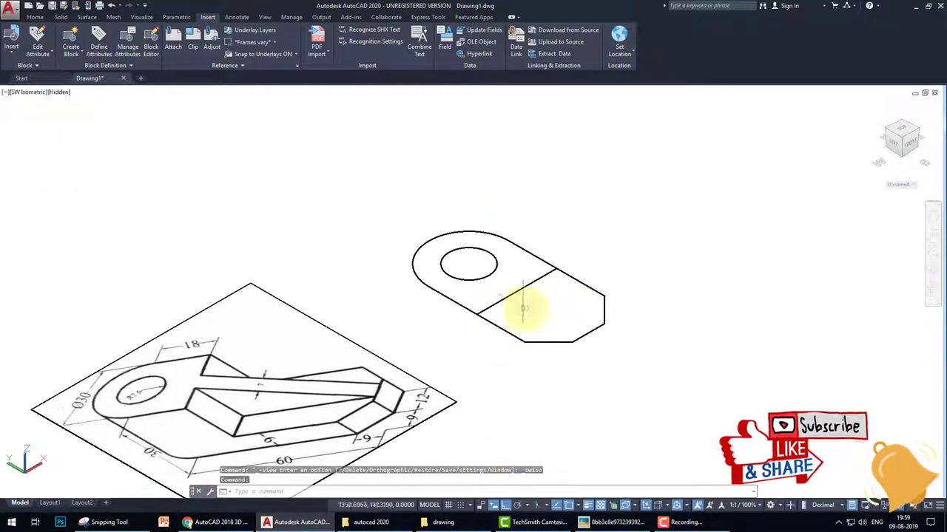
Join the outline segments into one polyline using a crossing window.
type("j")
key("Return")
left_click(634, 326)
left_click(398, 204)
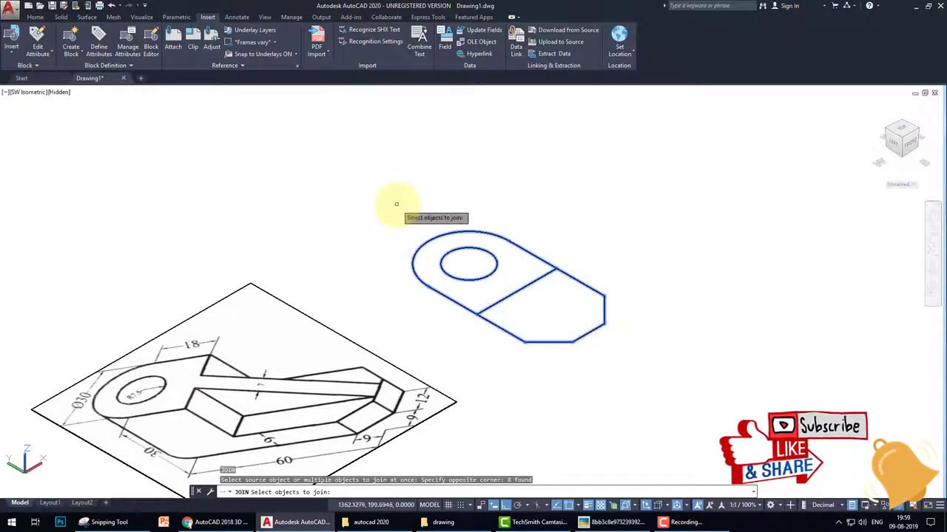
key("Return")
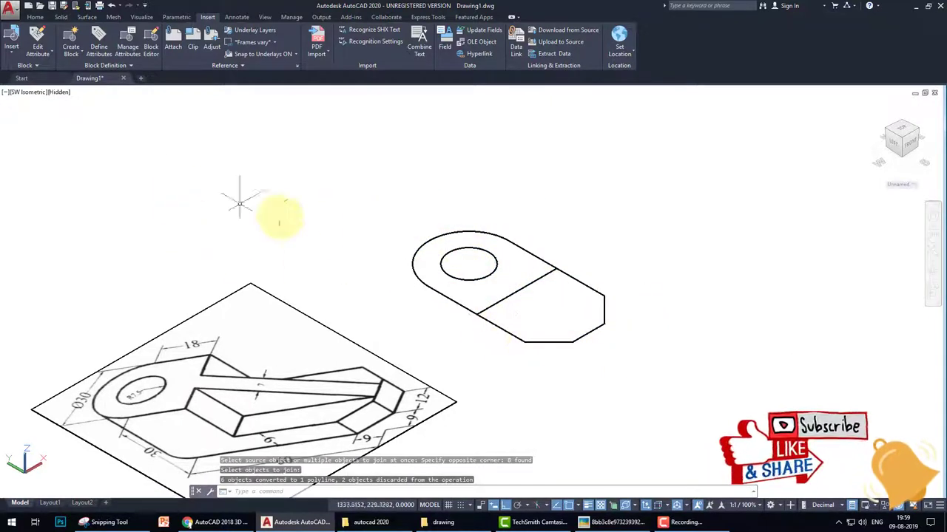
Extrude the hole circle, dividing line and outer outline to a height of 30.
type("ext")
key("Return")
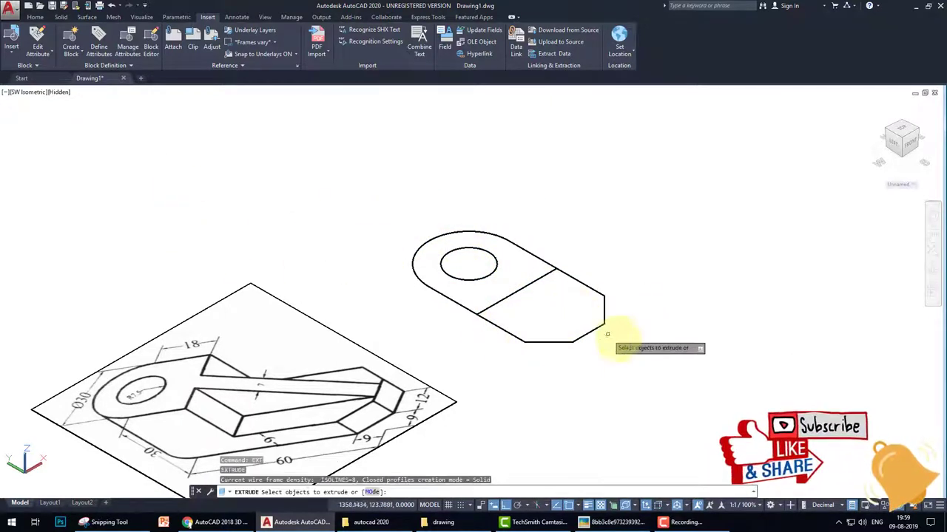
left_click(618, 333)
left_click(652, 366)
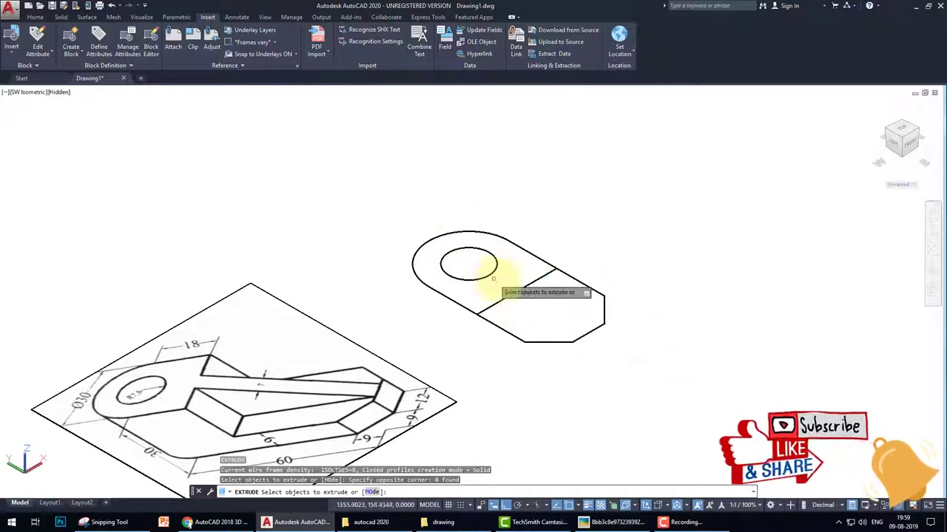
left_click(496, 269)
left_click(509, 296)
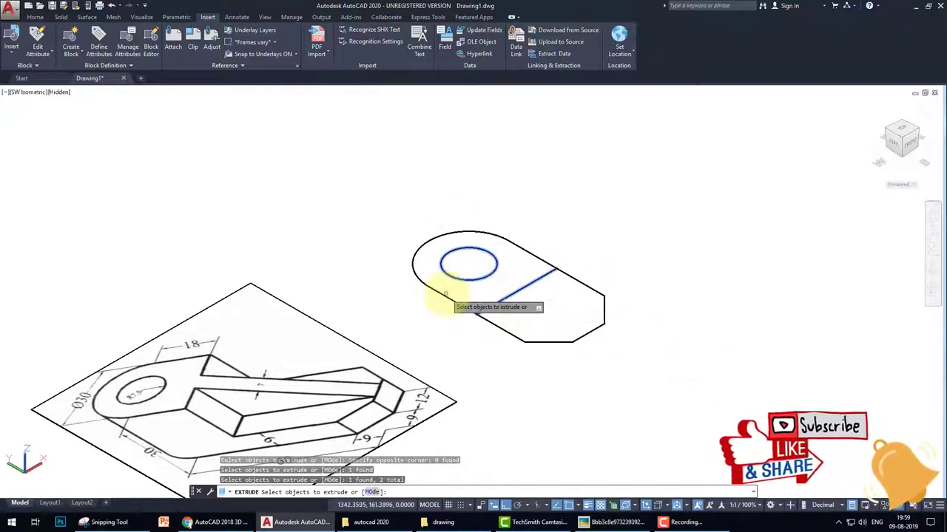
left_click(439, 295)
key("Return")
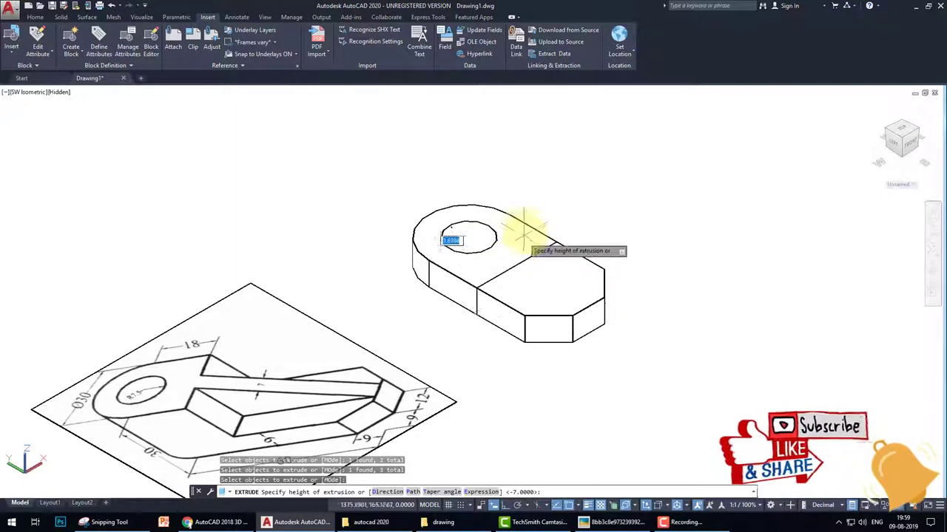
type("30")
key("Return")
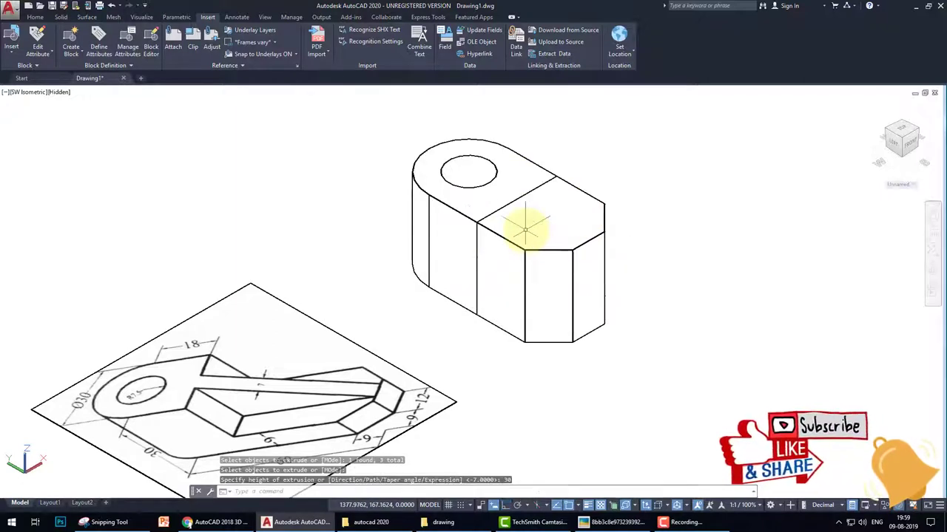
Presspull the front section's top face down by -21 to form the step.
left_click(39, 19)
left_click(69, 42)
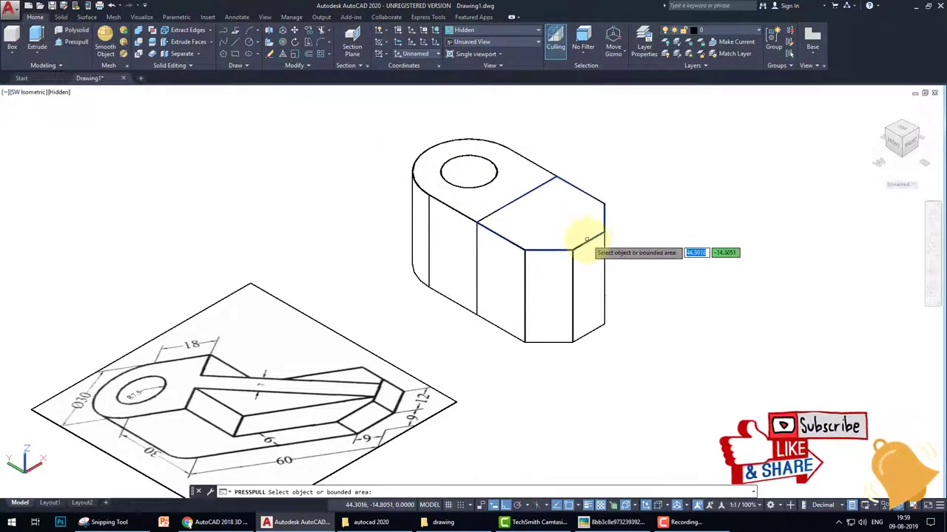
left_click(566, 218)
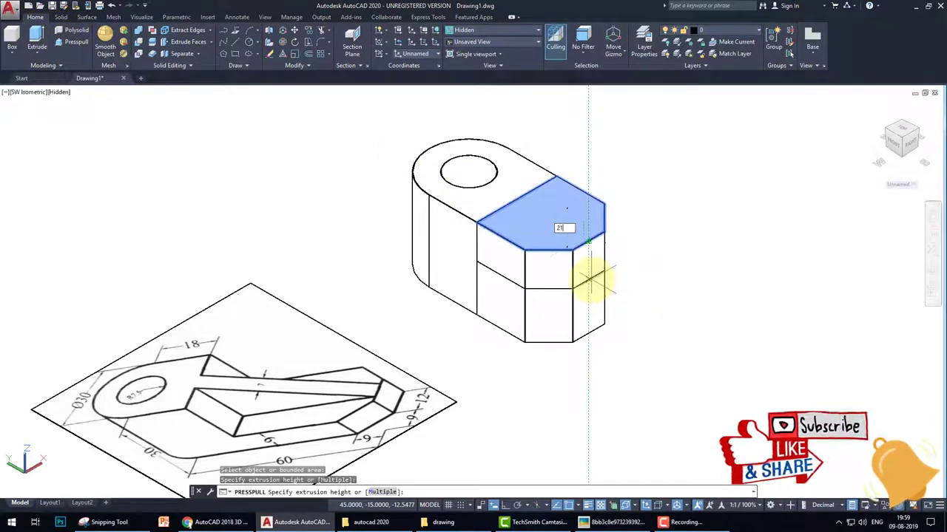
type("-21")
key("Return")
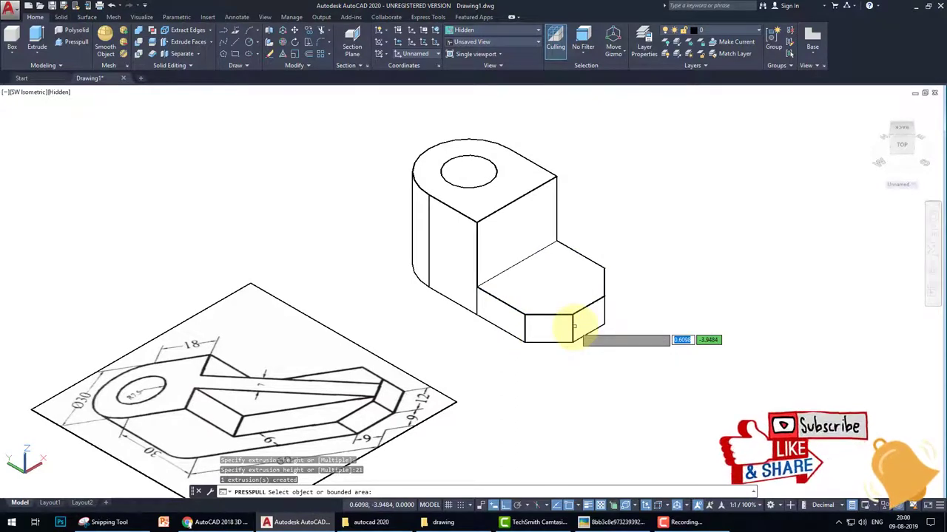
middle_click_drag(313, 391, 318, 319)
key("Return")
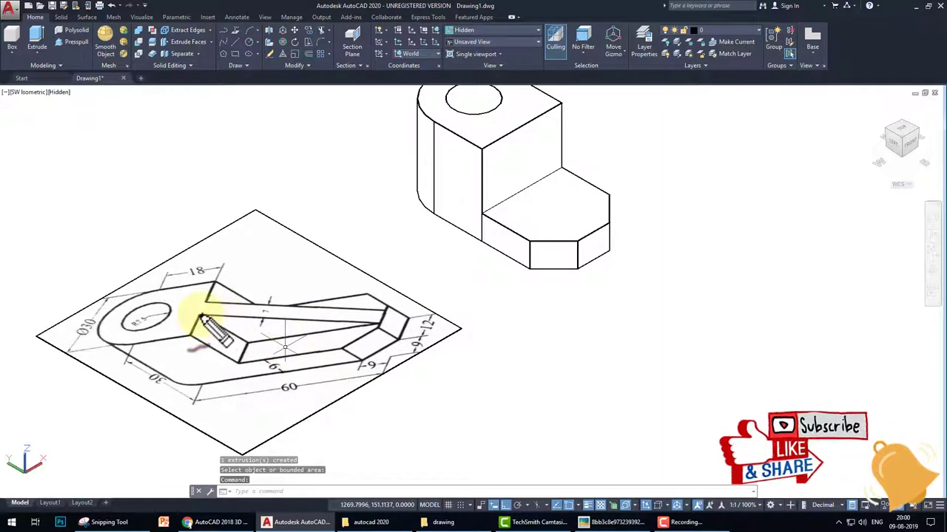
mouse_move(199, 315)
left_mouse_down()
mouse_move(246, 344)
mouse_move(378, 325)
left_mouse_up()
key("Escape")
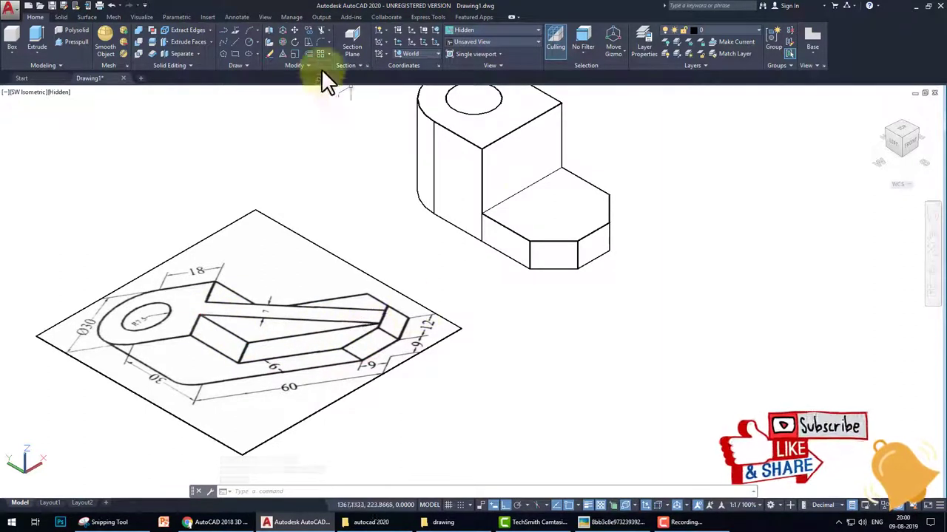
left_click(237, 17)
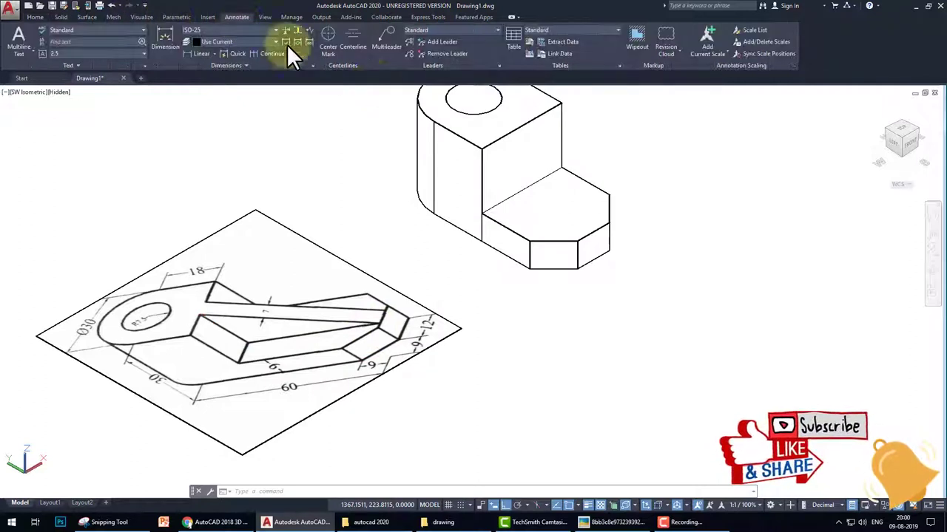
left_click(191, 53)
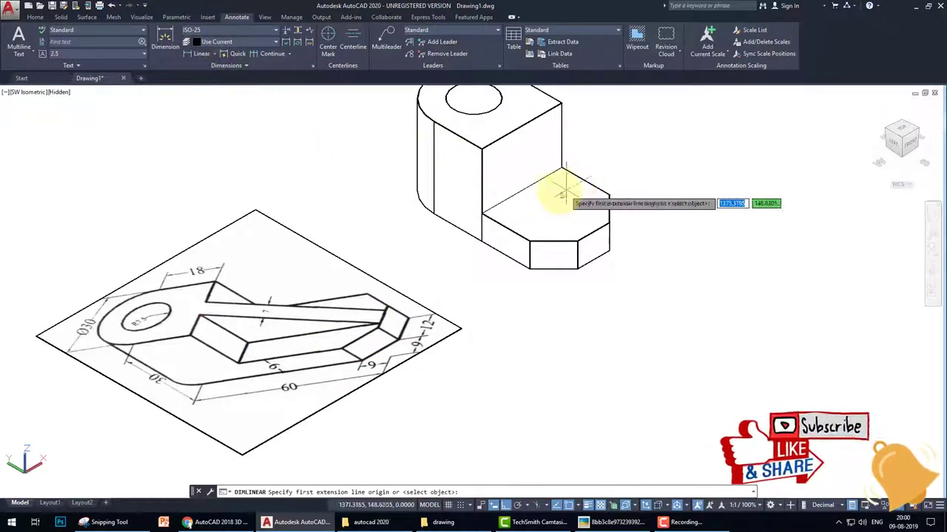
left_click(521, 190)
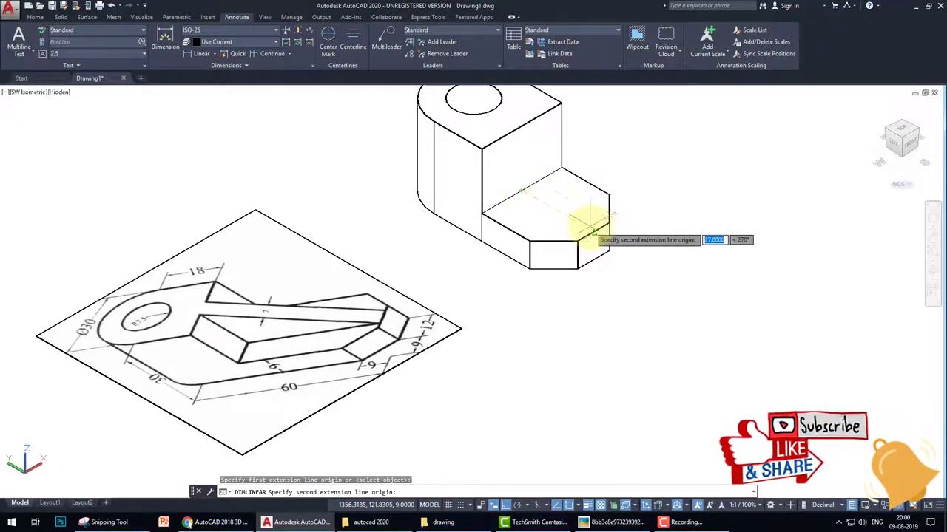
key("Escape")
key("Return")
left_click(521, 191)
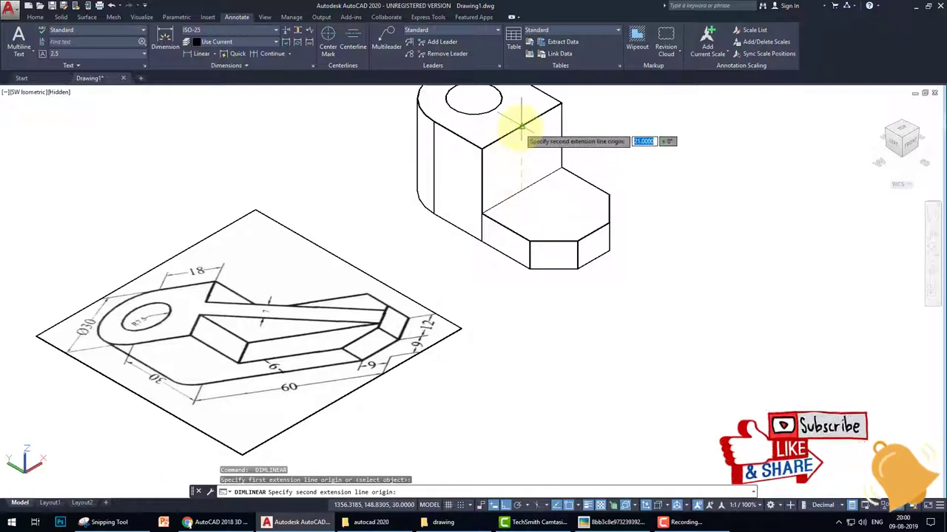
key("Escape")
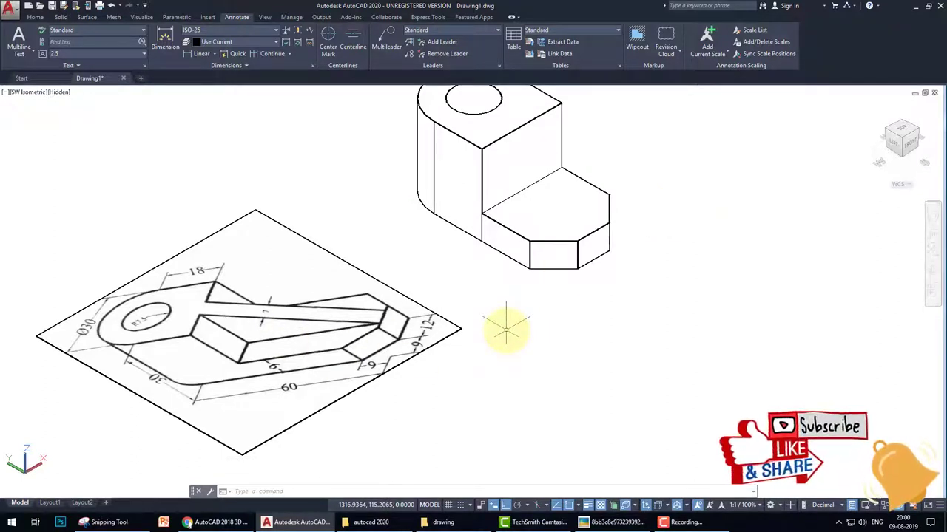
mouse_move(602, 286)
middle_mouse_down()
mouse_move(581, 363)
mouse_move(537, 369)
middle_mouse_up()
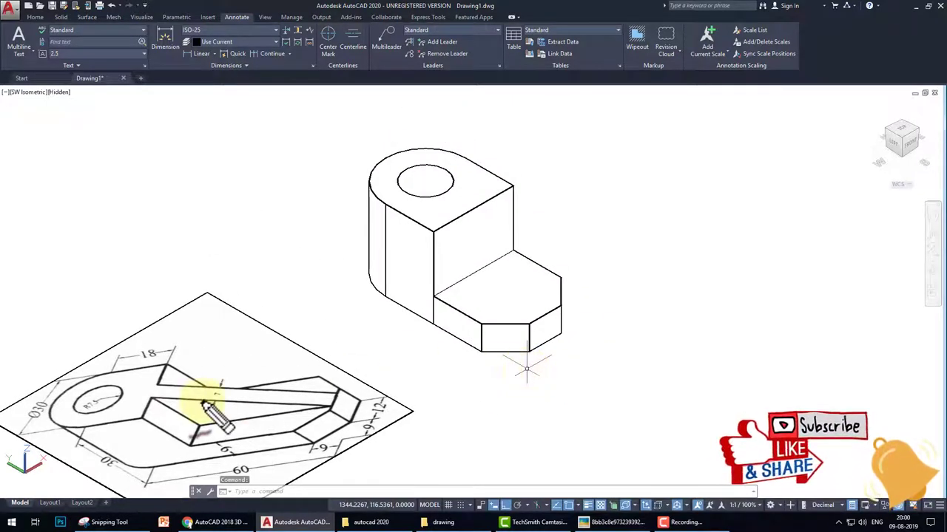
mouse_move(215, 403)
left_mouse_down()
mouse_move(240, 331)
mouse_move(230, 338)
mouse_move(238, 329)
mouse_move(252, 346)
mouse_move(218, 341)
mouse_move(253, 346)
left_mouse_up()
key("Escape")
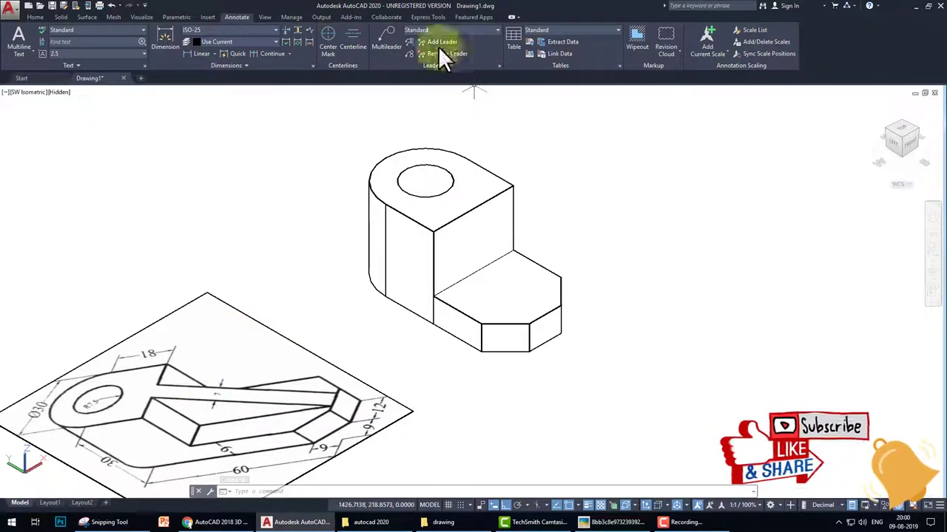
Set the UCS to Left and turn the grid on.
left_click(35, 16)
left_click(427, 54)
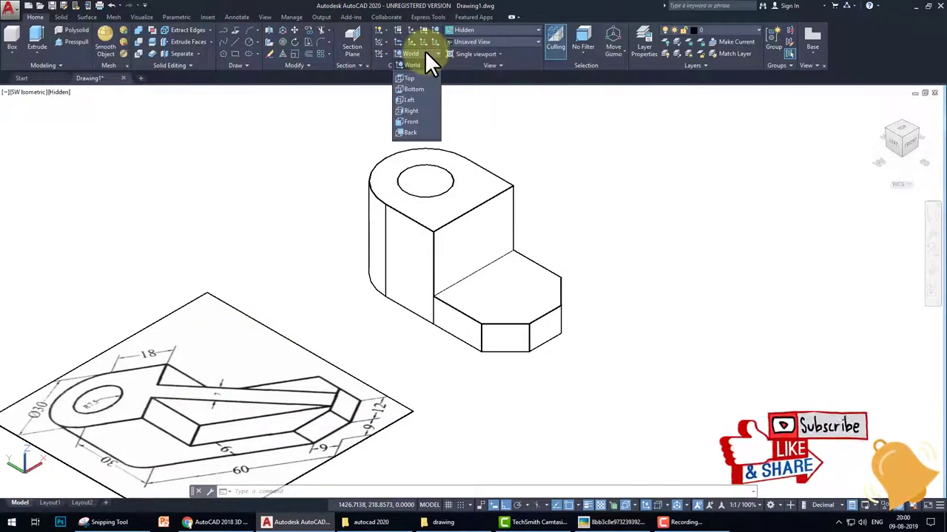
left_click(412, 101)
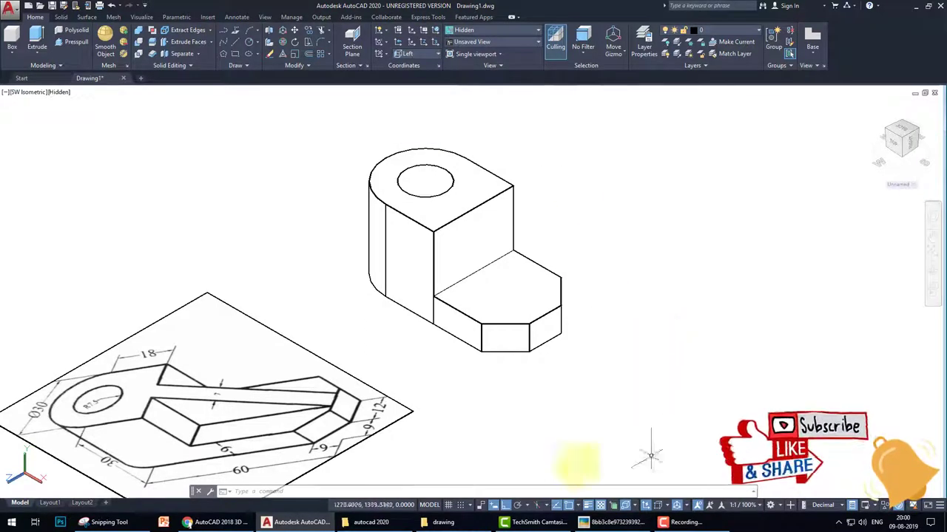
left_click(448, 505)
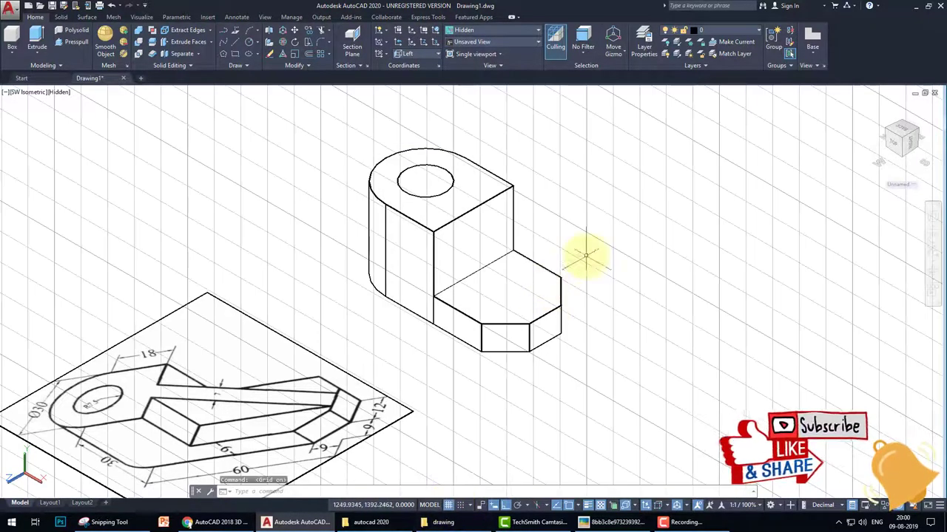
Draw the three triangle edges beside the part, with a 21-unit vertical side.
type("l")
key("Return")
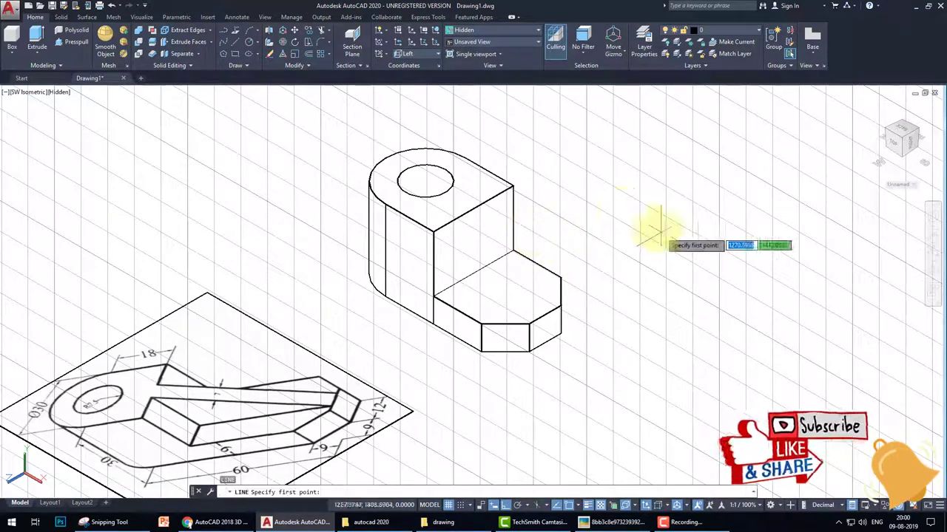
left_click(618, 205)
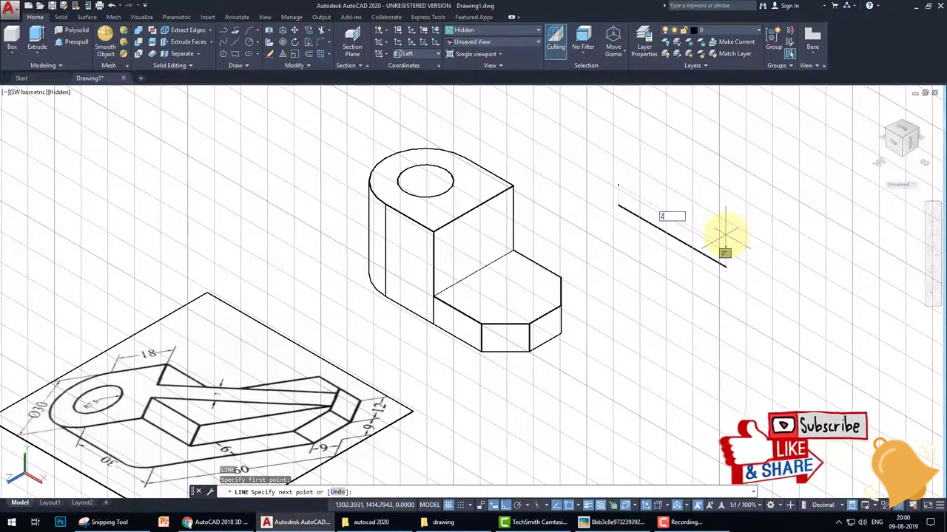
type("2")
key("Return")
key("Return")
key("Return")
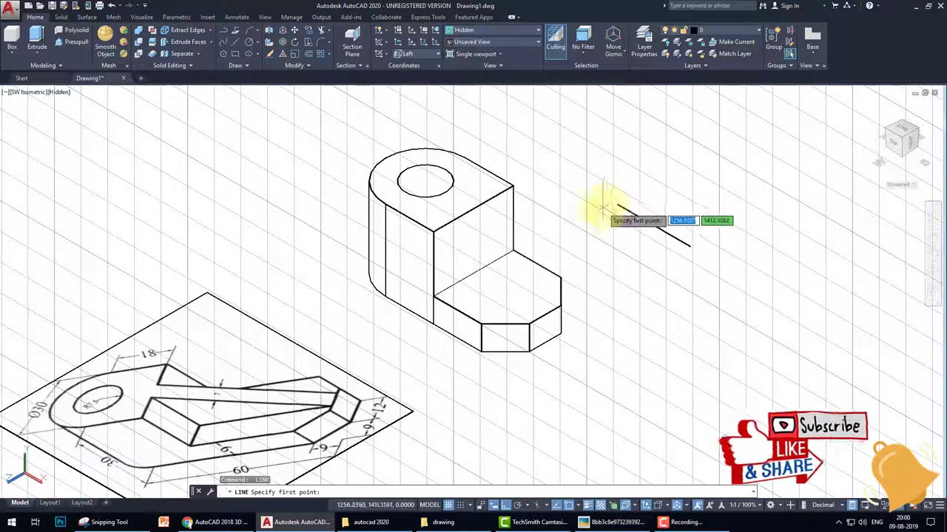
left_click(618, 205)
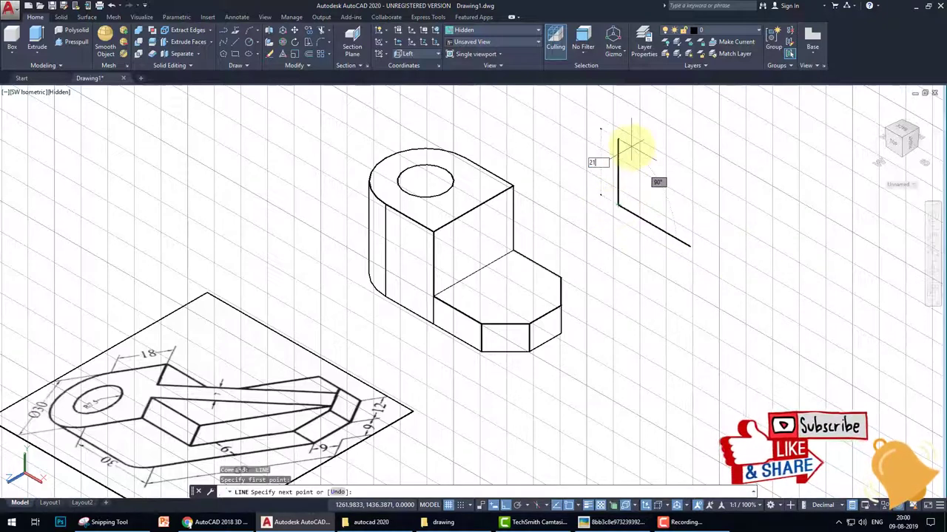
type("21")
key("Return")
left_click(689, 244)
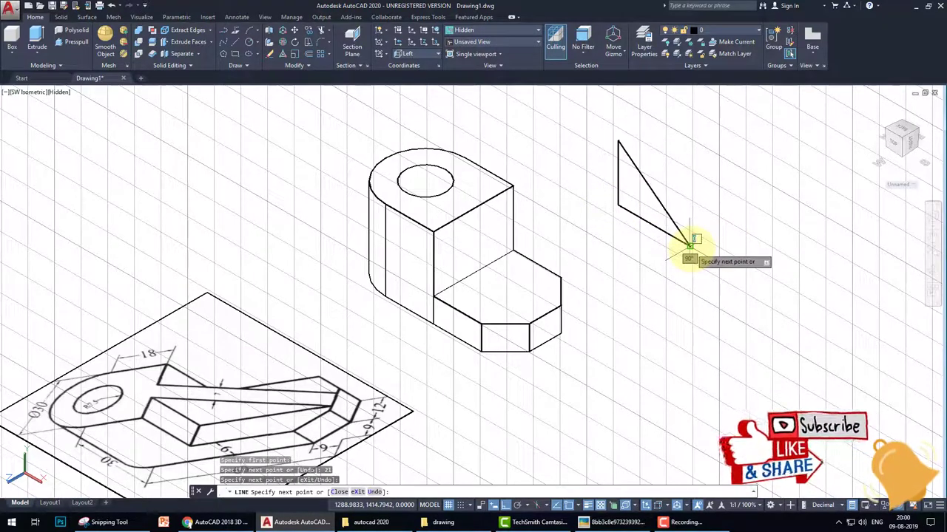
key("Escape")
Join the three triangle lines into one closed polyline.
type("j")
key("Return")
left_click(718, 311)
left_click(608, 95)
key("Return")
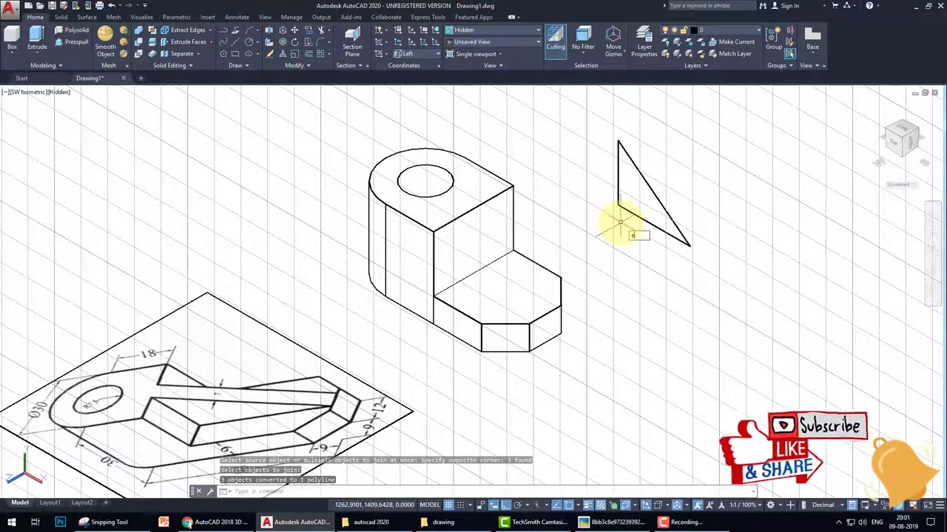
Extrude the triangle polyline 7 units into a wedge solid.
type("ext")
key("Return")
left_click(699, 253)
left_click(562, 122)
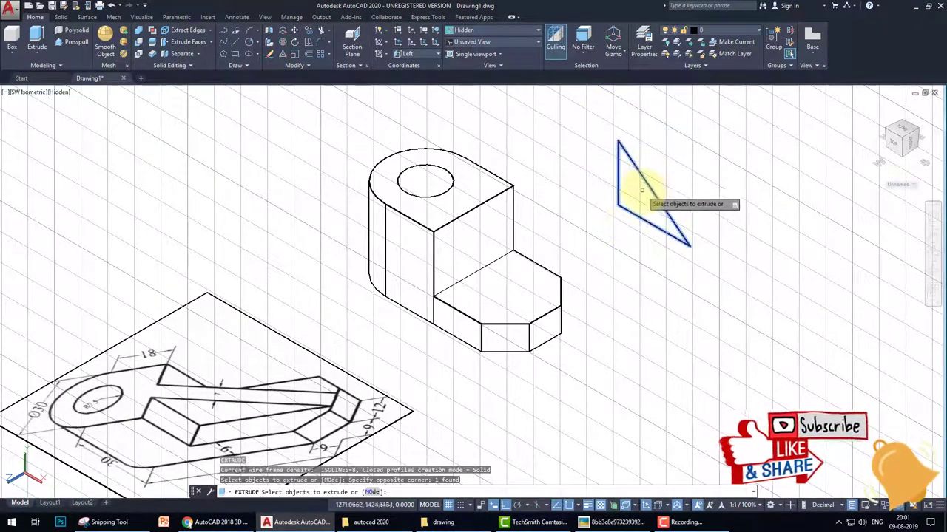
key("Return")
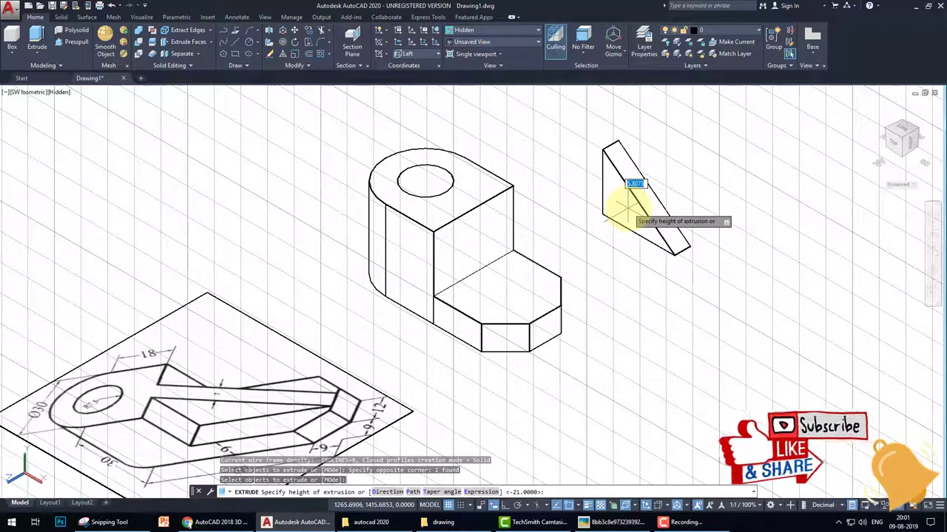
type("7")
key("Return")
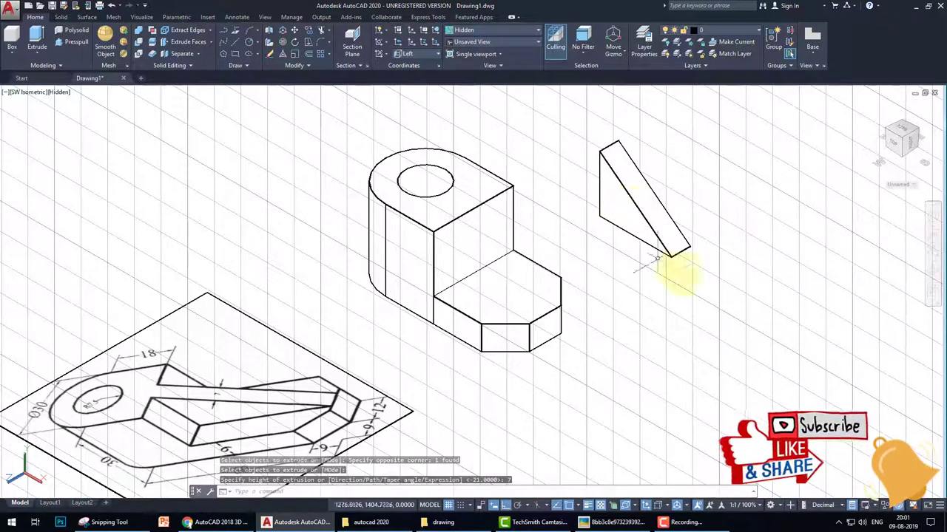
Begin moving the wedge from its lower corner, then abandon that attempt.
type("m")
key("Return")
left_click(706, 297)
left_click(601, 130)
key("Return")
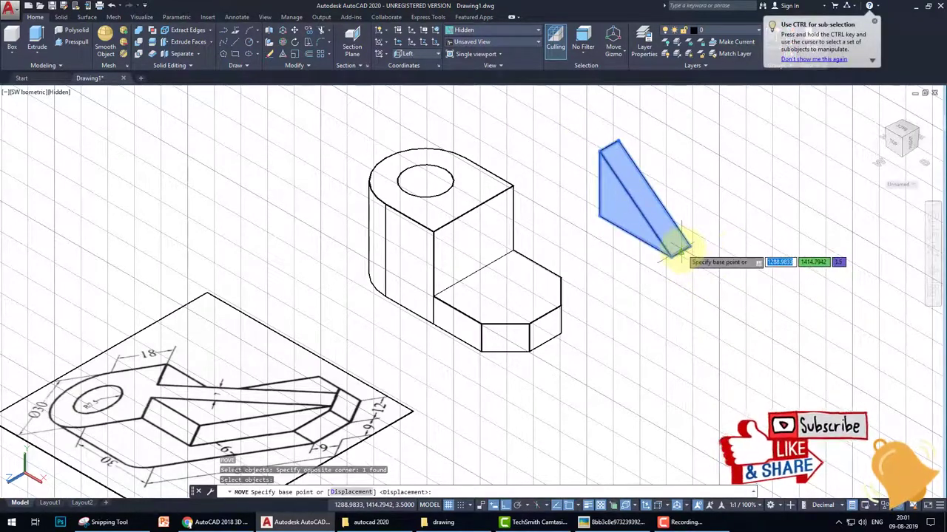
left_click(680, 253)
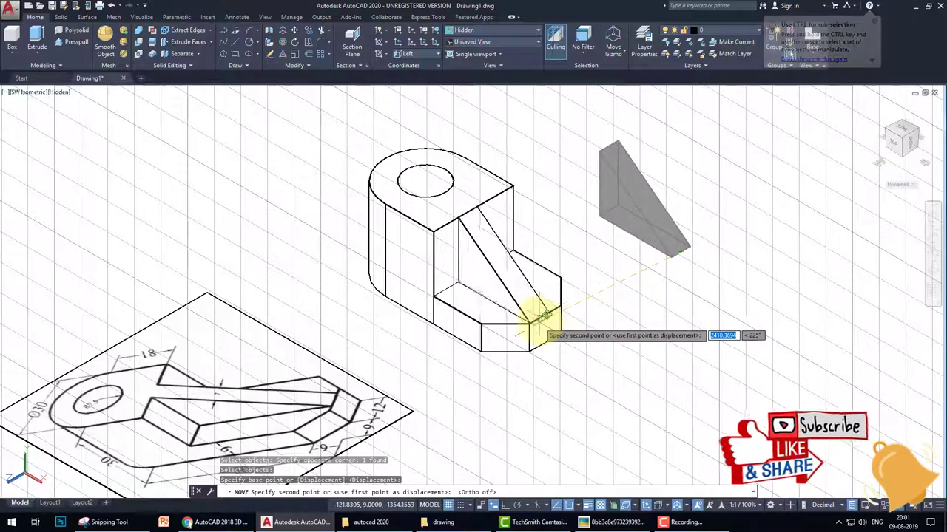
scroll(548, 311, "up", 5)
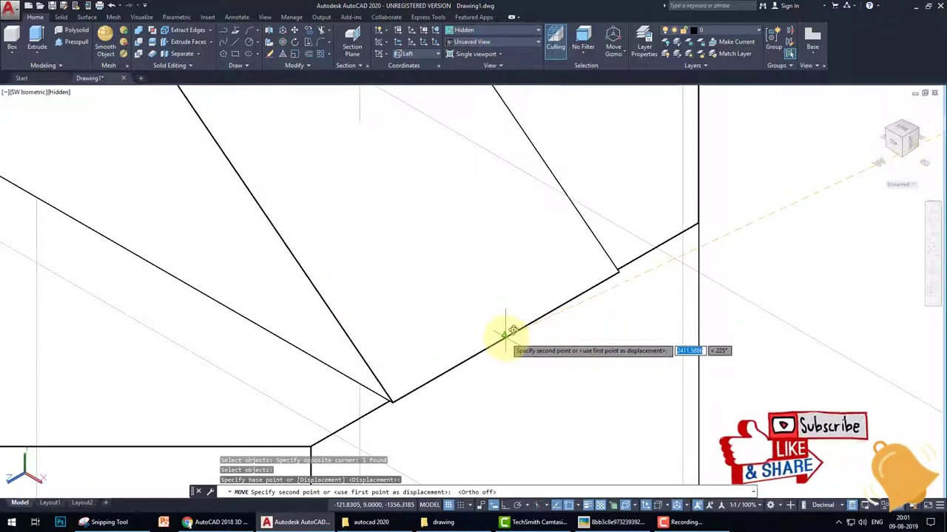
scroll(506, 334, "down", 5)
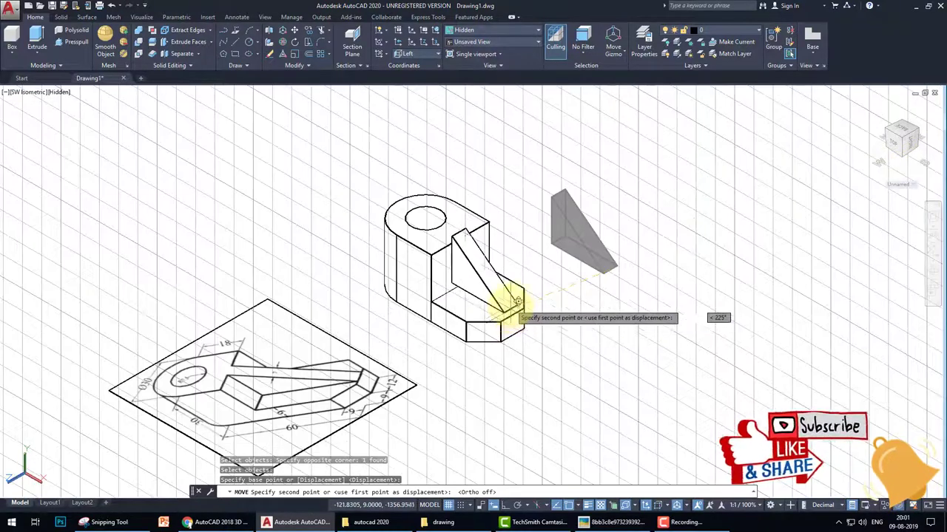
key("Escape")
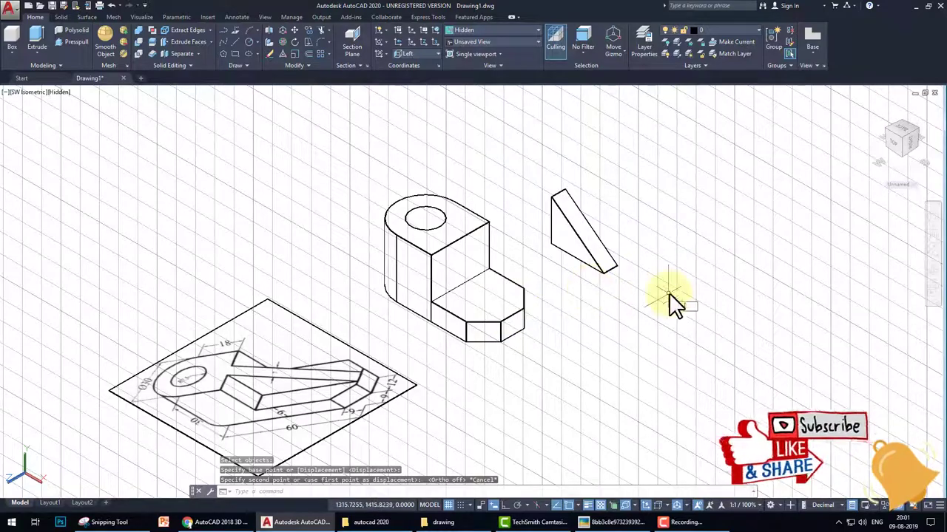
Move the wedge from its lower corner into the part's inner corner beside the step.
key("space")
left_click(634, 290)
left_click(528, 186)
key("Return")
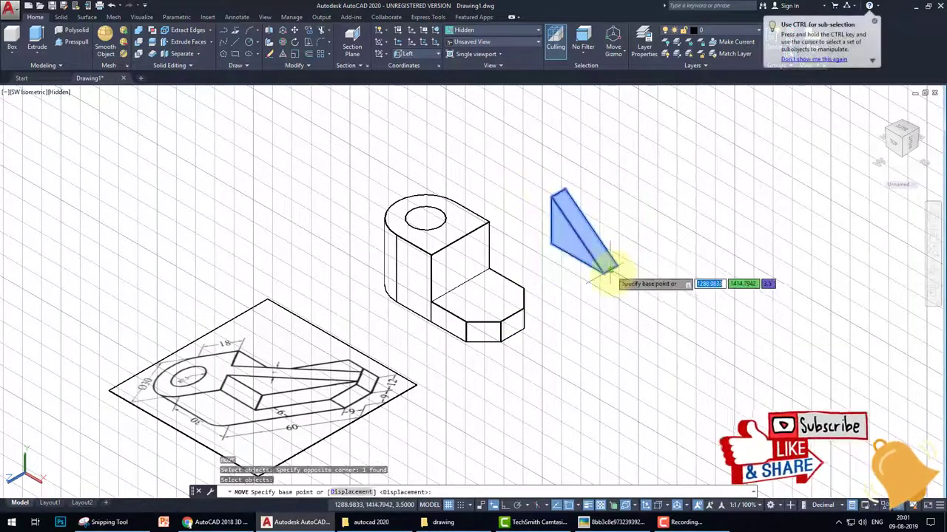
scroll(607, 272, "up", 6)
left_click(596, 249)
scroll(597, 249, "down", 5)
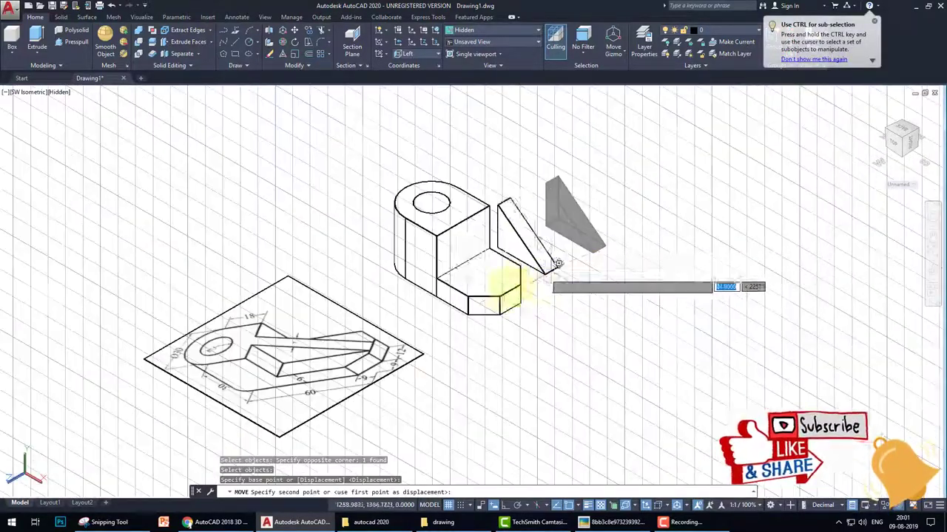
scroll(494, 271, "up", 6)
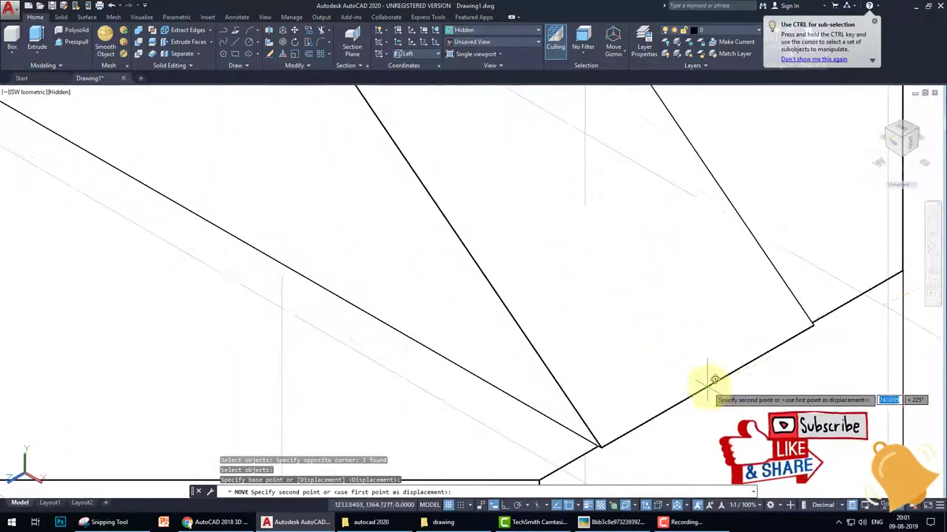
middle_click_drag(711, 381, 547, 214)
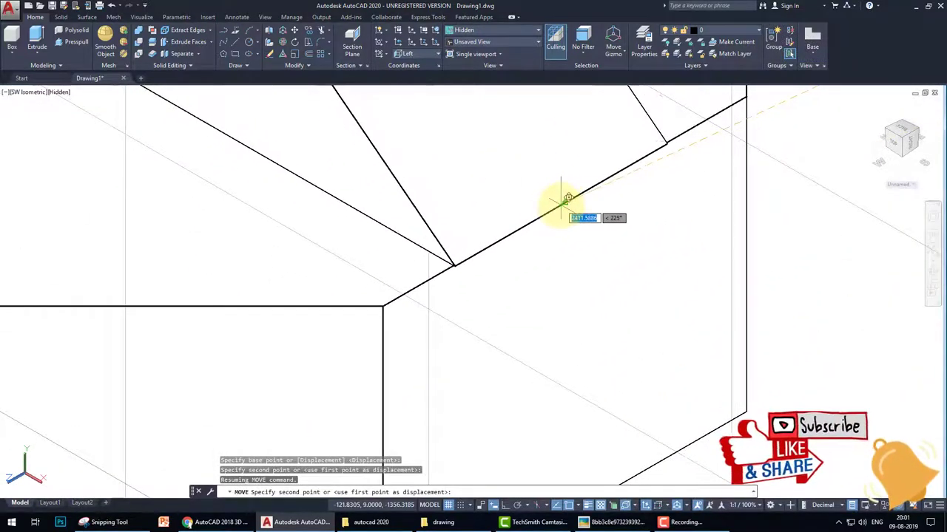
left_click(566, 199)
scroll(623, 247, "down", 10)
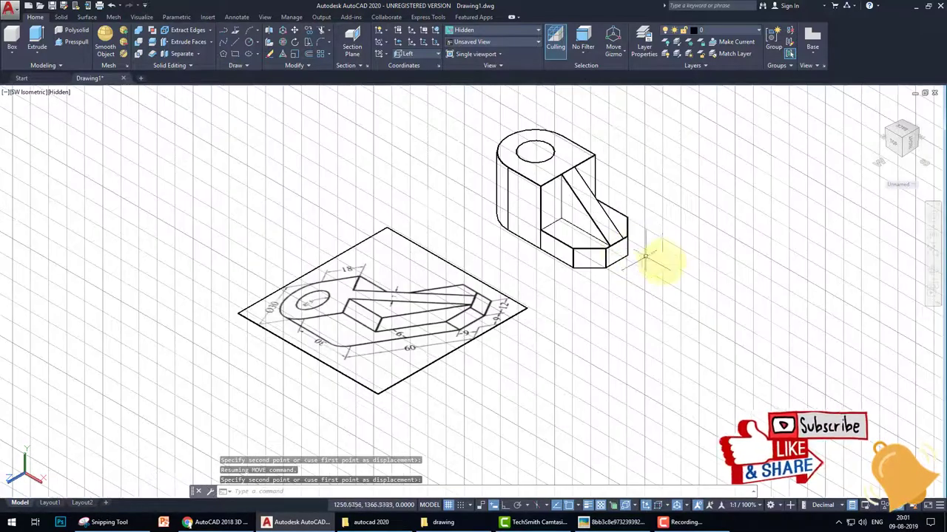
scroll(654, 260, "down", 4)
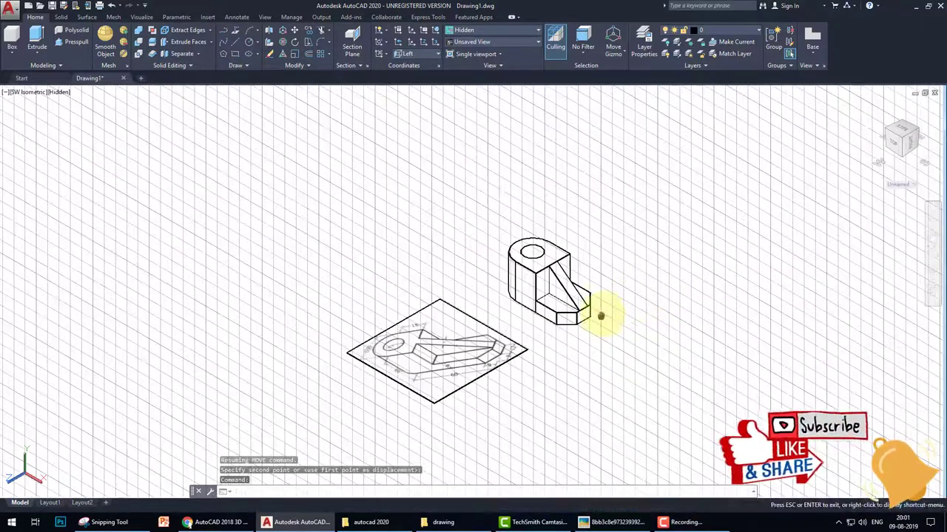
Set the UCS back to World, turn the grid off, and recentre the finished bracket.
left_click(428, 53)
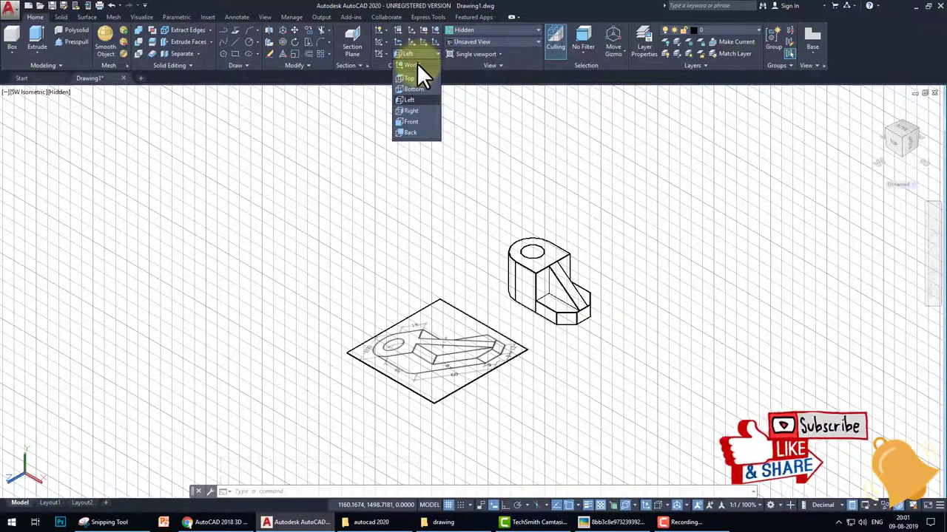
left_click(416, 65)
scroll(625, 264, "up", 5)
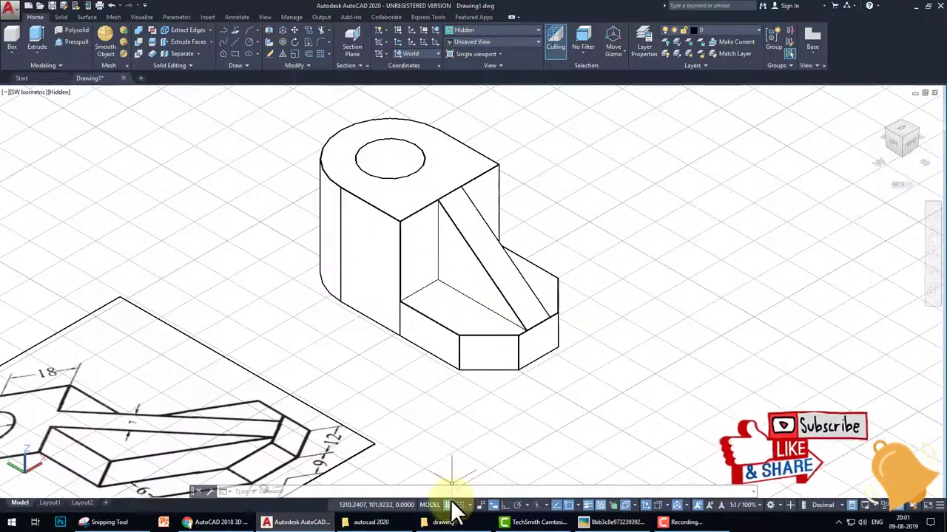
left_click(451, 505)
middle_click_drag(484, 306, 481, 283)
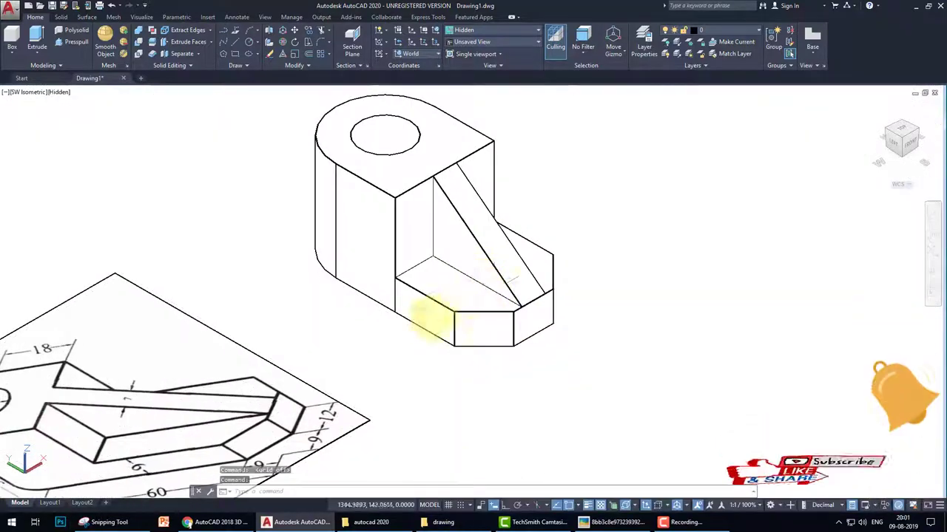
scroll(539, 264, "down", 5)
middle_click_drag(590, 238, 509, 253)
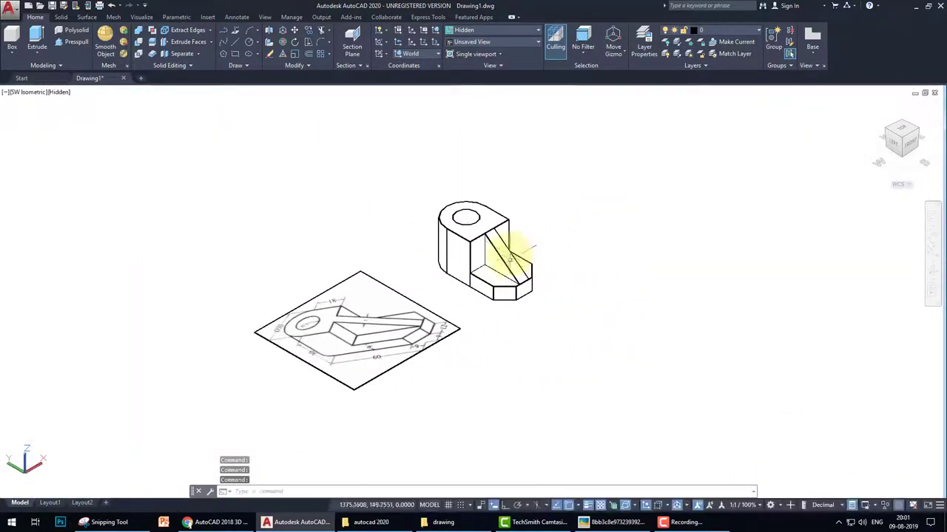
scroll(507, 253, "up", 4)
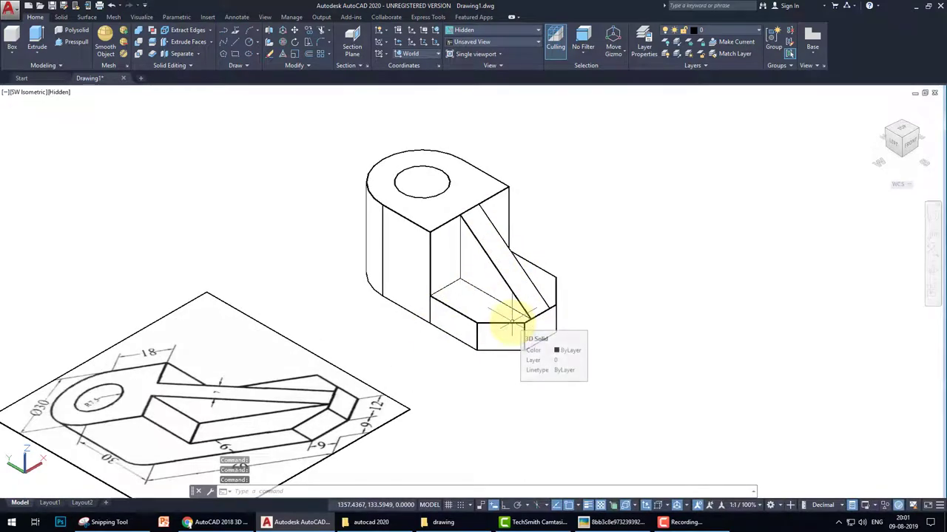